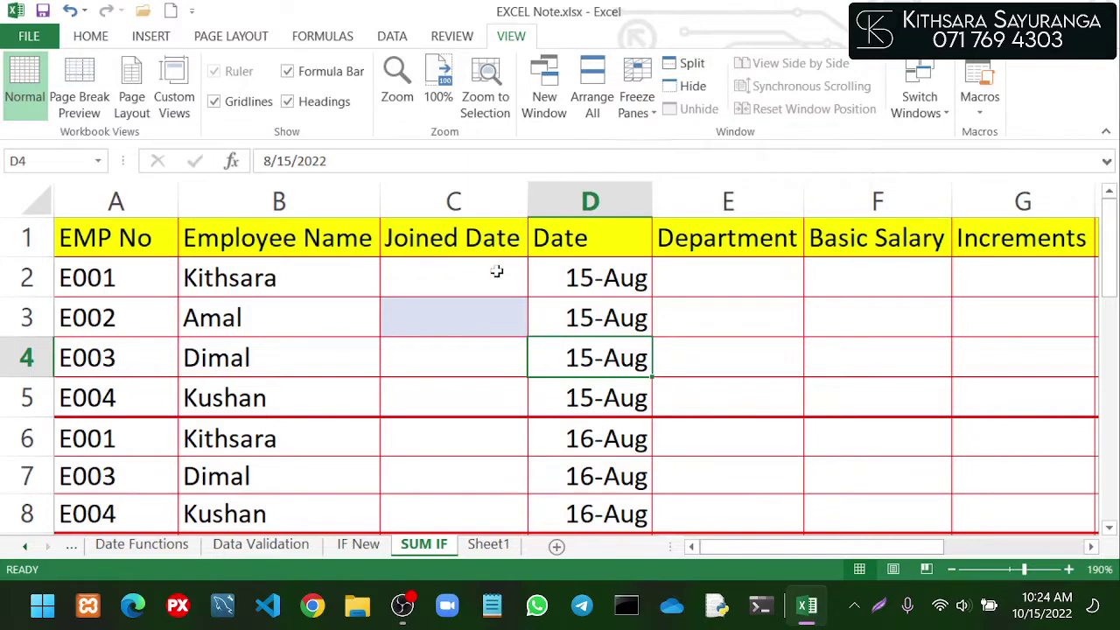
Enter Jan 20 as the first Joined Date in C2 and fill the date series down to C12
double_click(461, 269)
type("jan ")
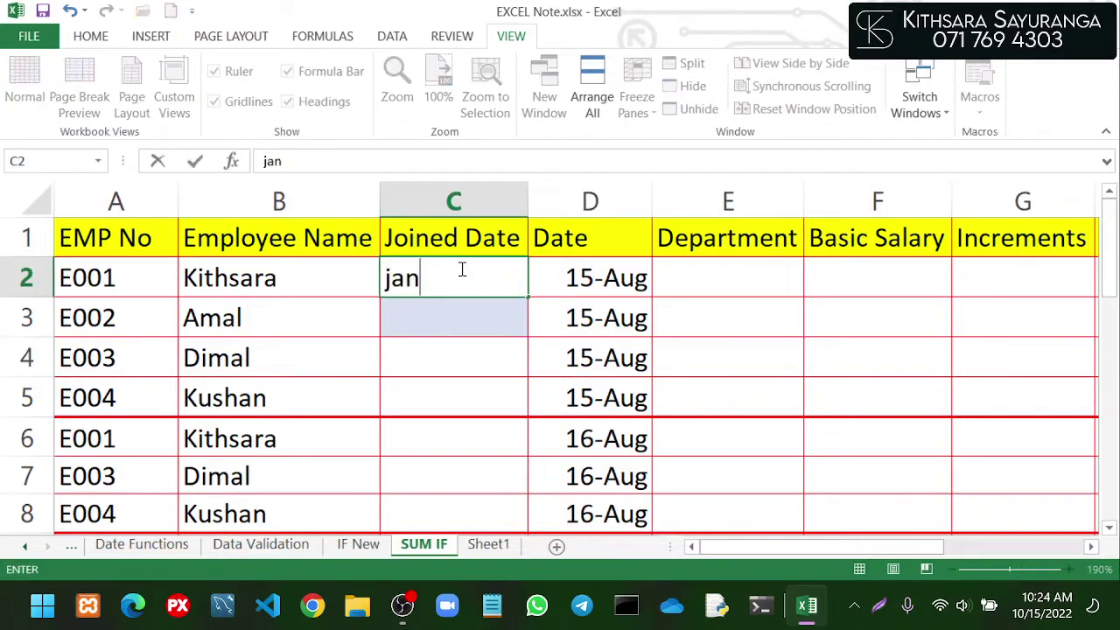
type("20")
key("Return")
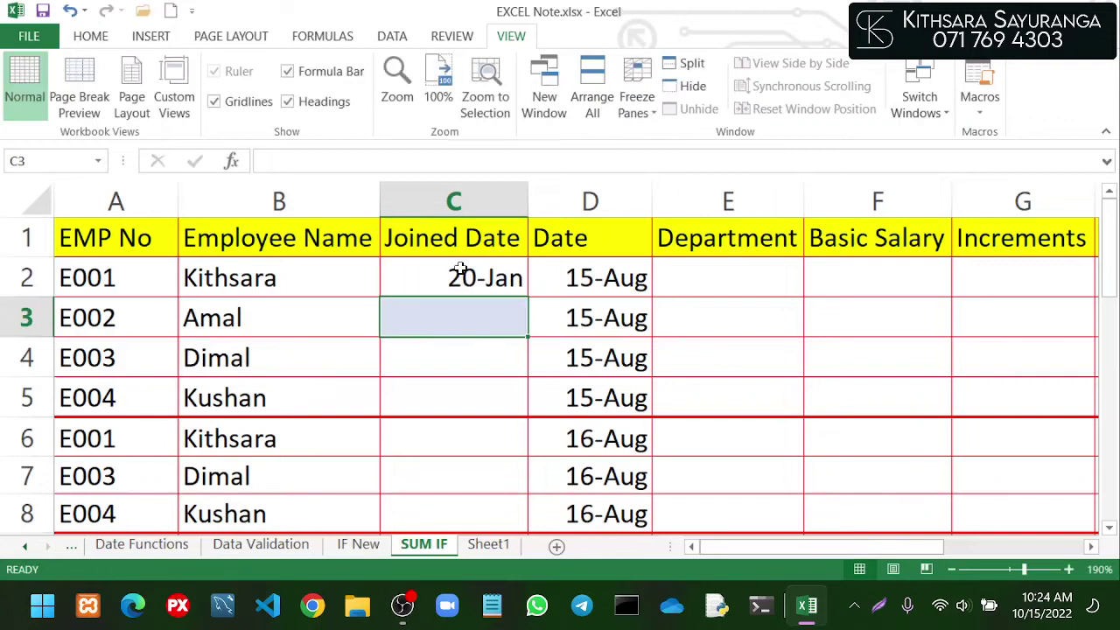
left_click(473, 276)
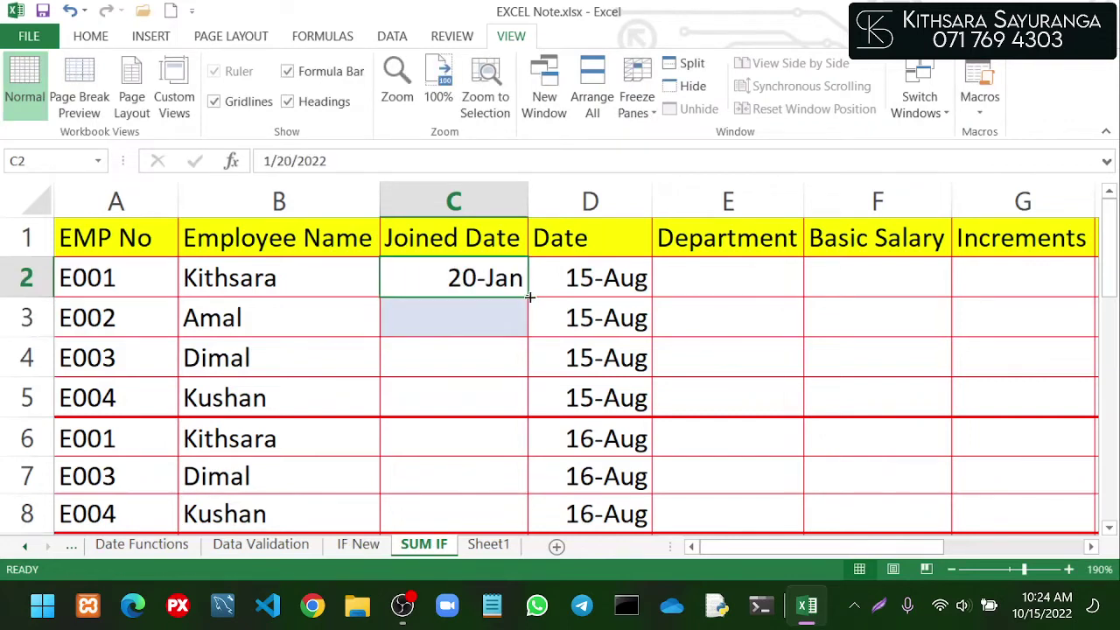
left_click_drag(530, 297, 529, 486)
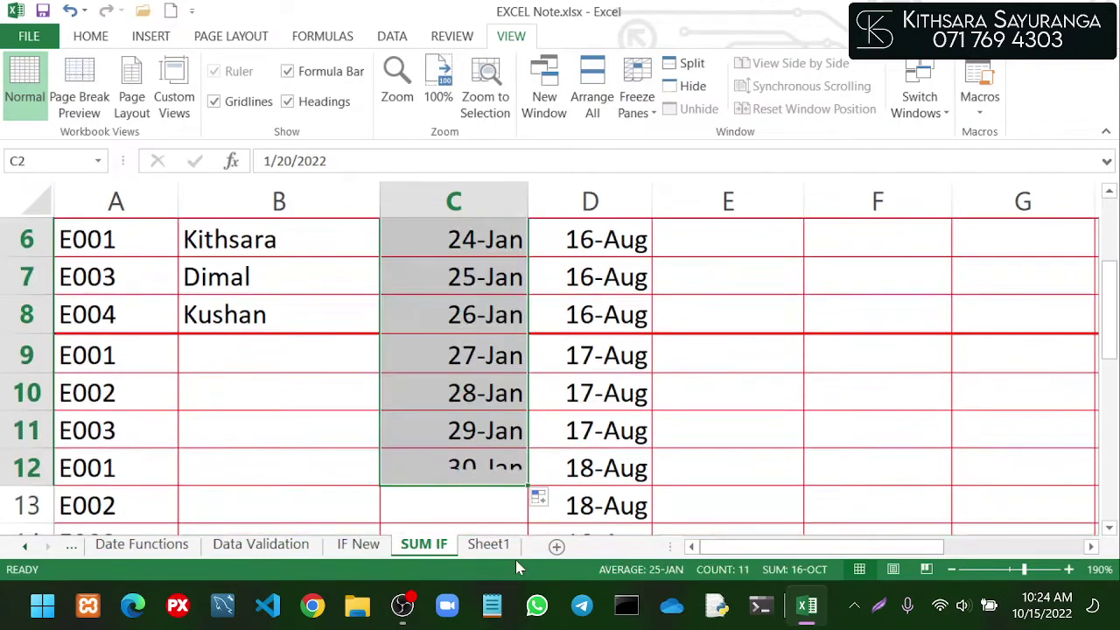
scroll(465, 297, "up", 2)
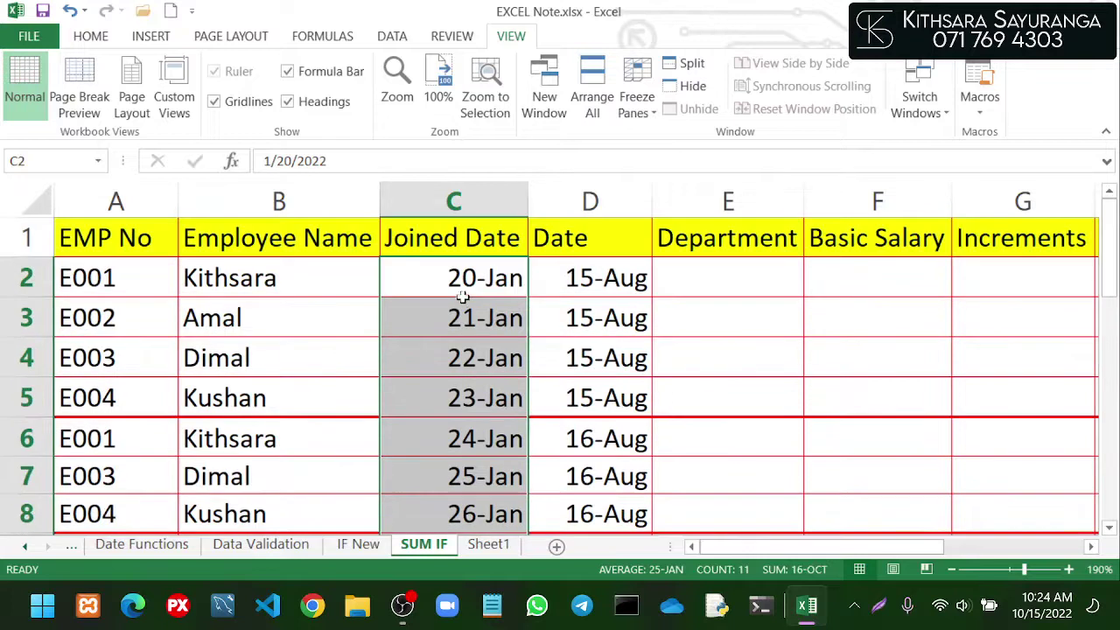
Enter HR as the Department in E2 and fill it down to E4
left_click(687, 279)
type("HR")
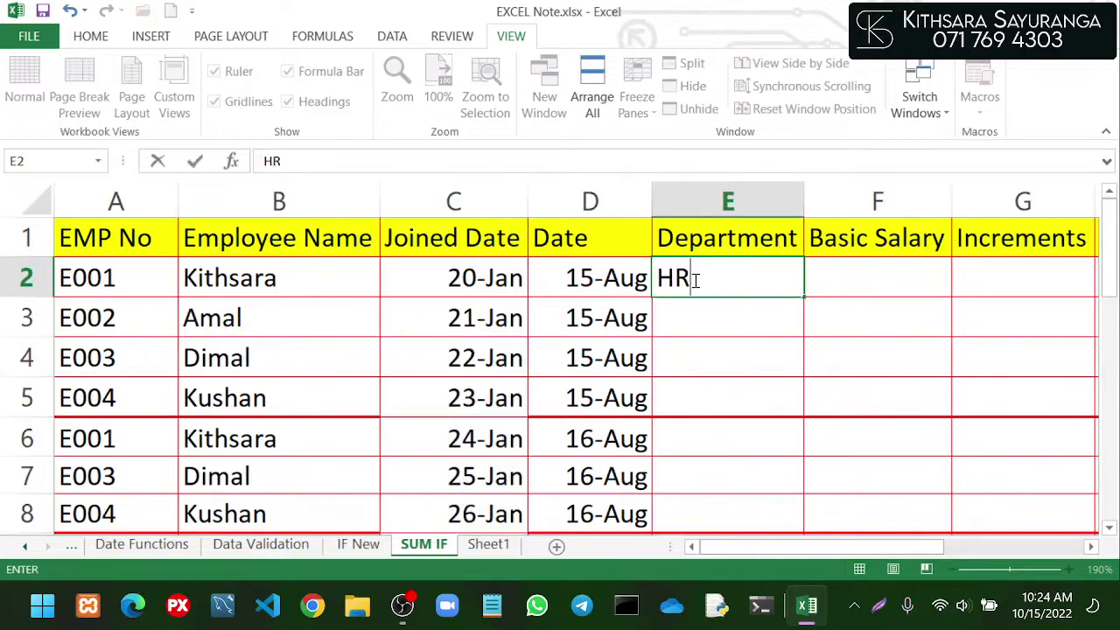
left_click_drag(838, 302, 793, 287)
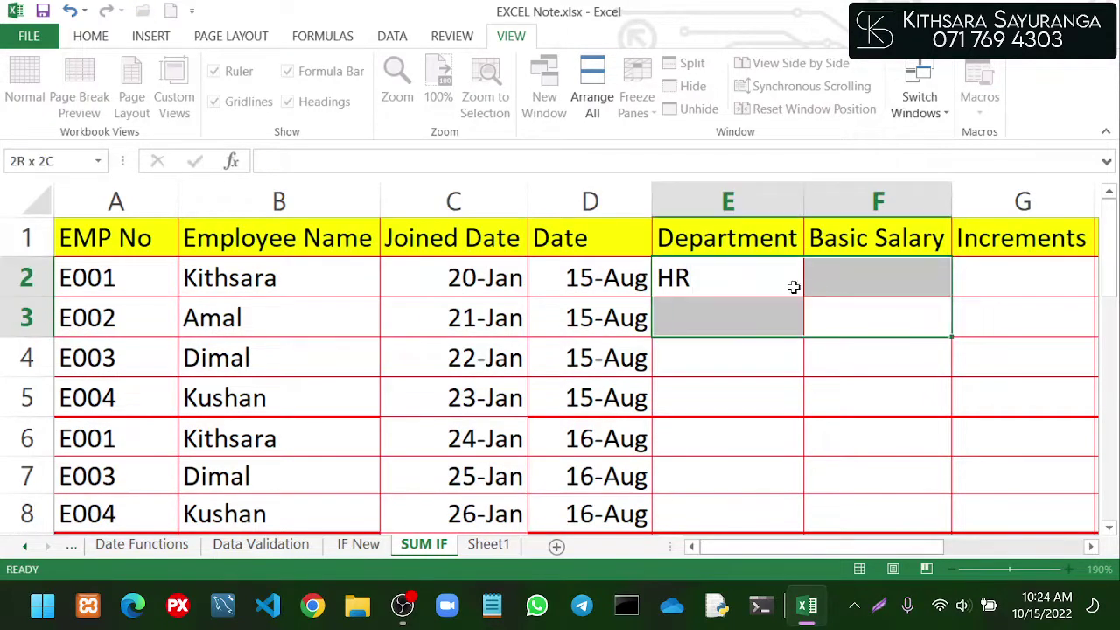
left_click(876, 320)
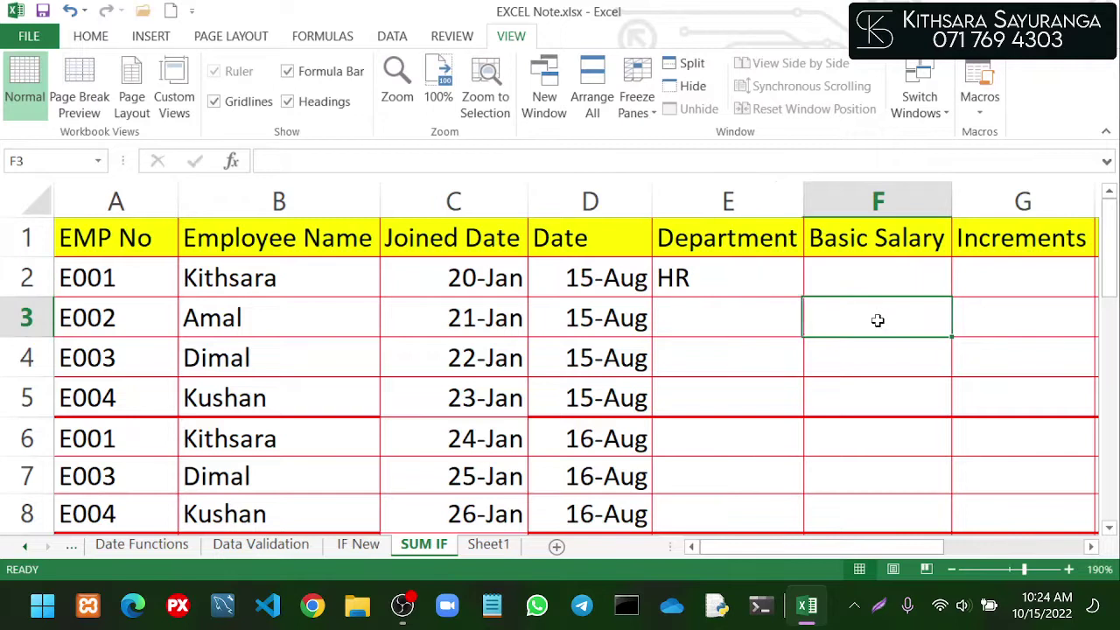
left_click(758, 282)
left_click_drag(805, 298, 790, 370)
left_click(649, 398)
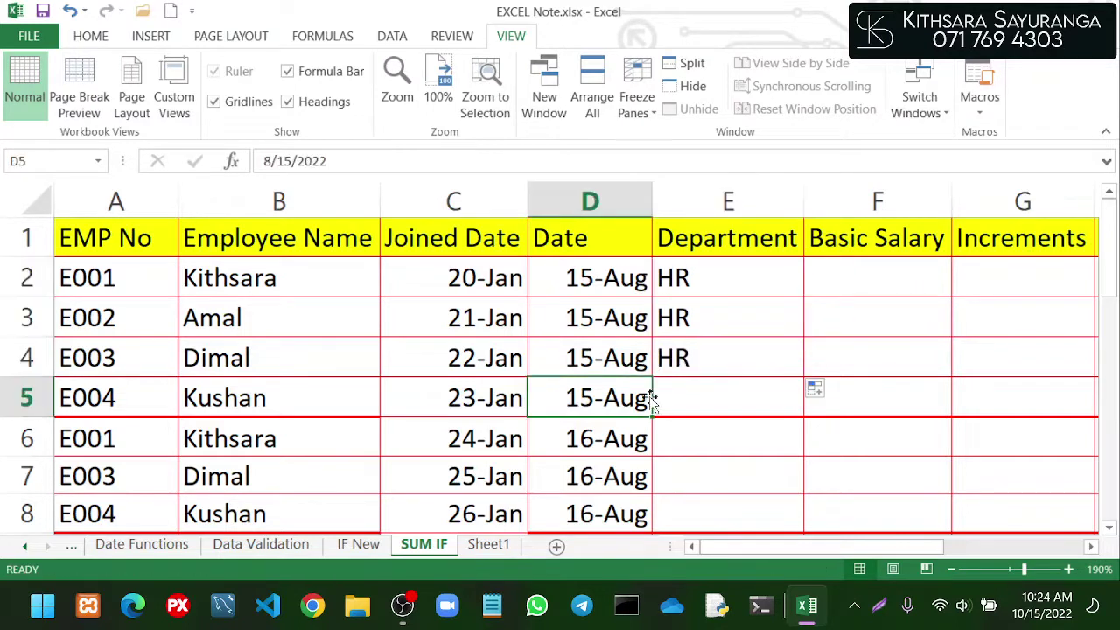
Enter IT as the Department in E5 and fill it down to E6
left_click(704, 399)
type("IT")
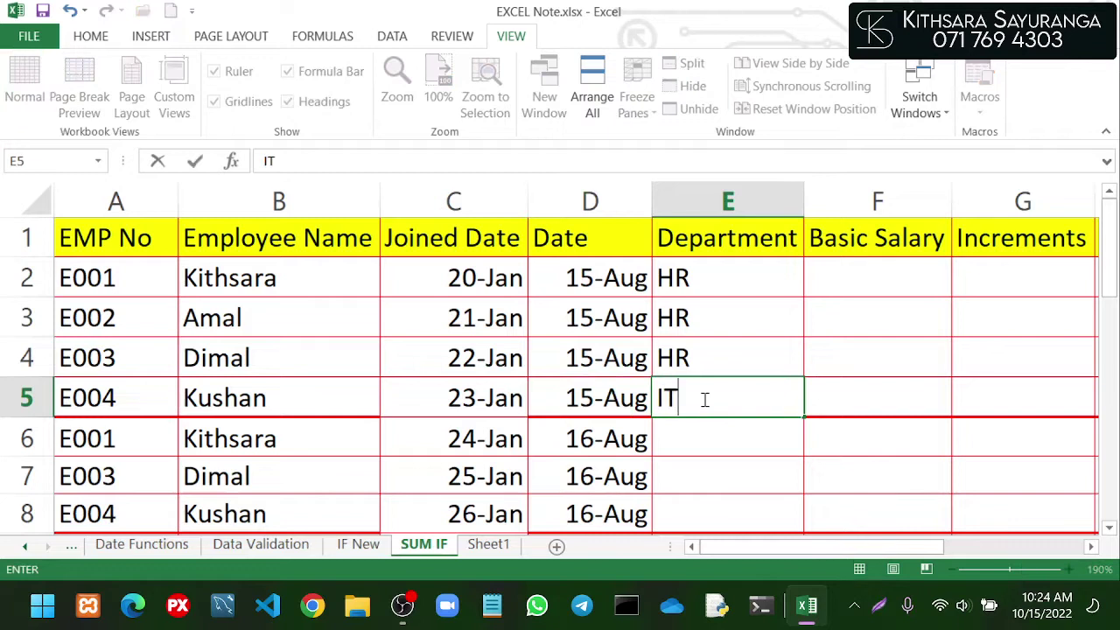
left_click(836, 421)
left_click(795, 411)
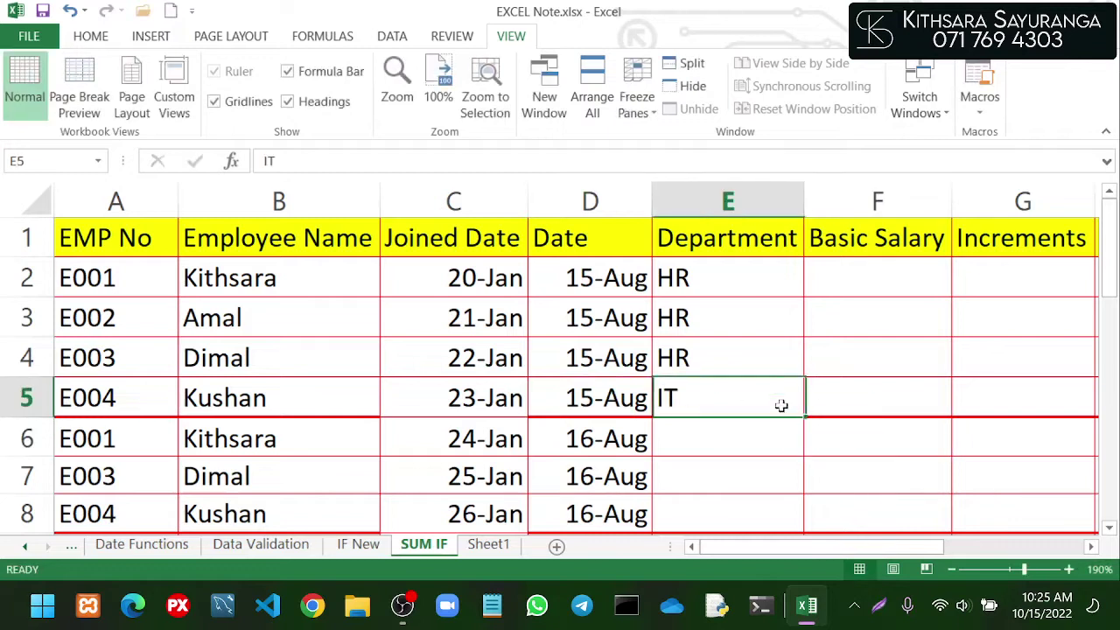
left_click_drag(803, 414, 792, 451)
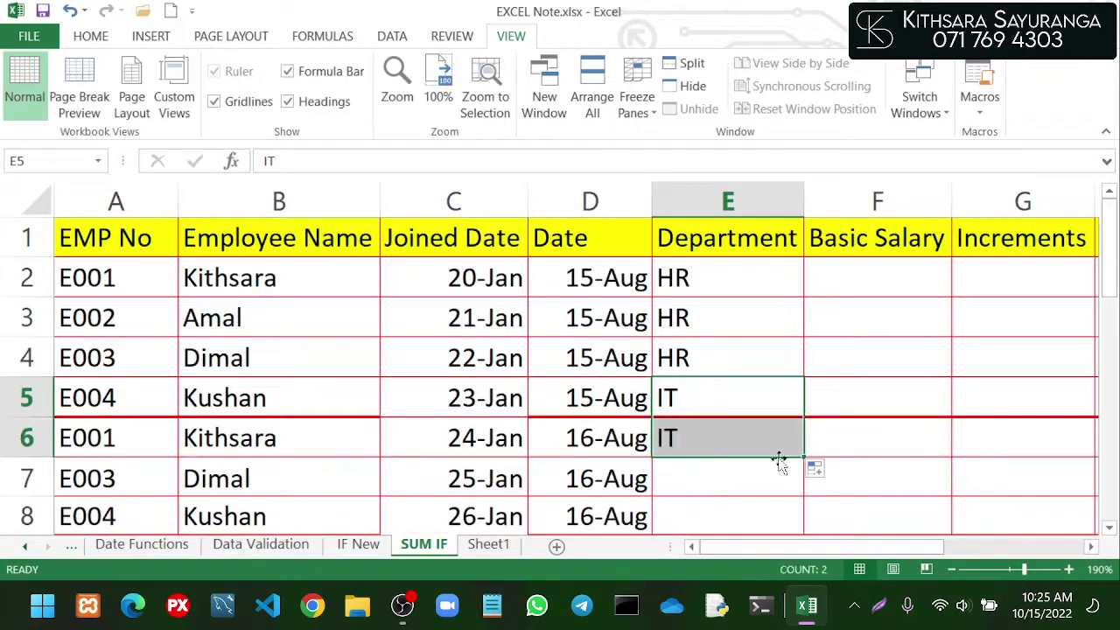
Enter Acc as the Department in E7 and fill it down to E8
left_click(696, 477)
type("Acc")
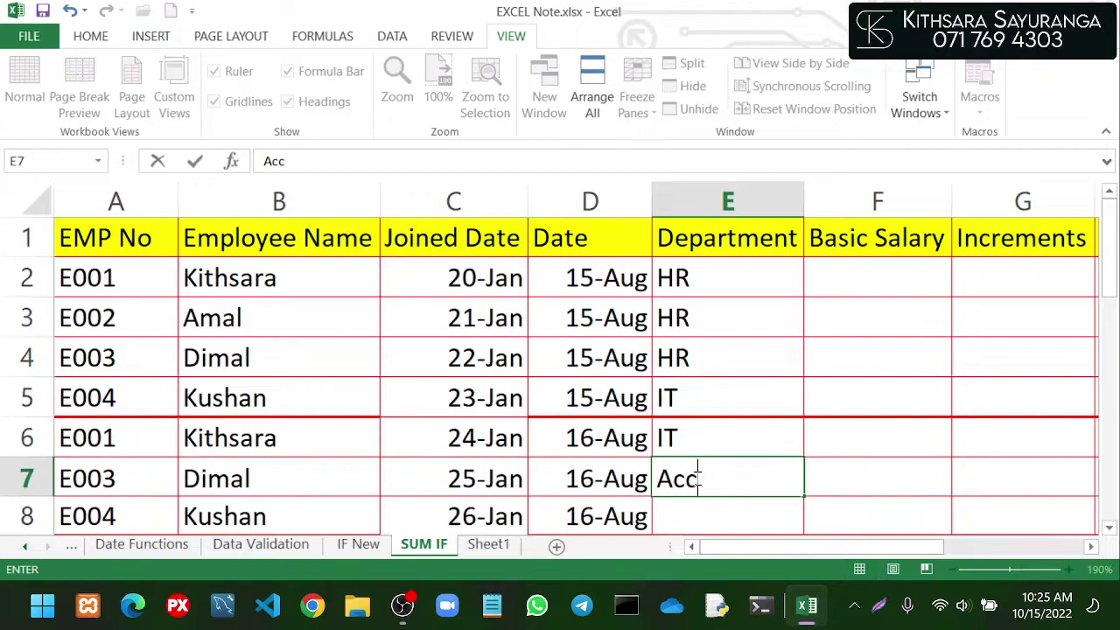
key("Tab")
left_click(772, 476)
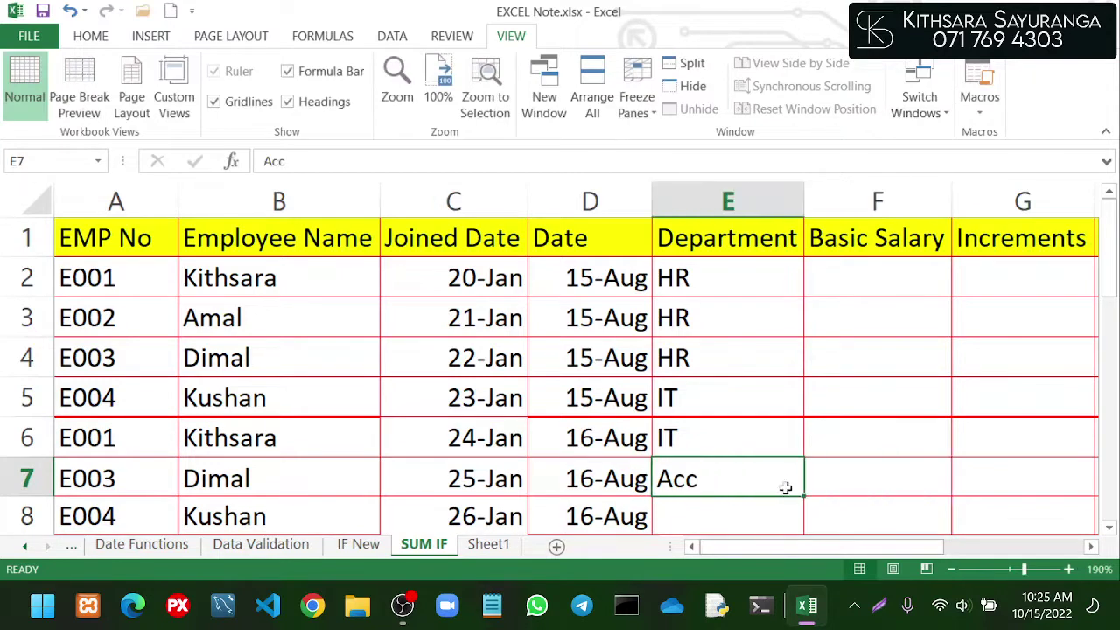
left_click_drag(800, 495, 802, 523)
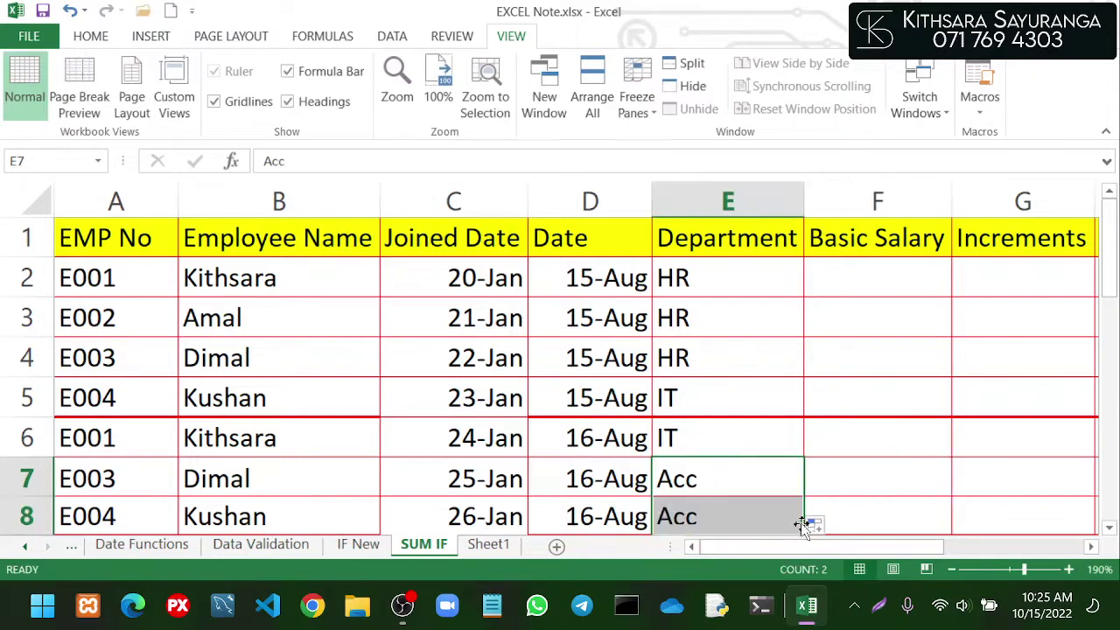
Enter Basic Salary values of 50000 in F2 and 20000 in F3
left_click(895, 275)
type("5")
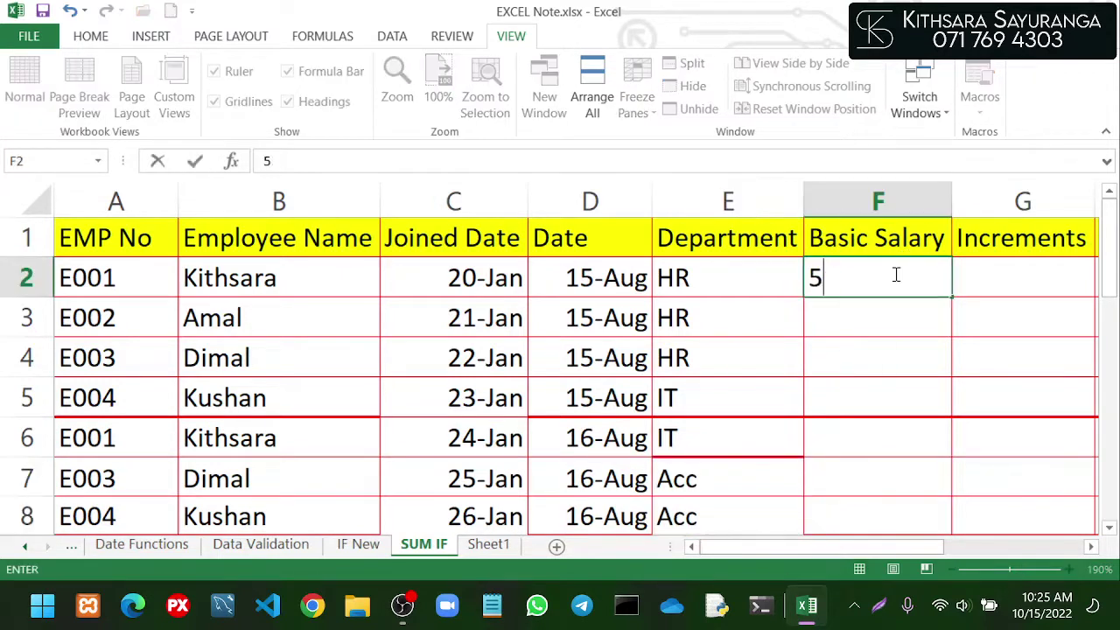
type("0000")
key("Return")
type("20")
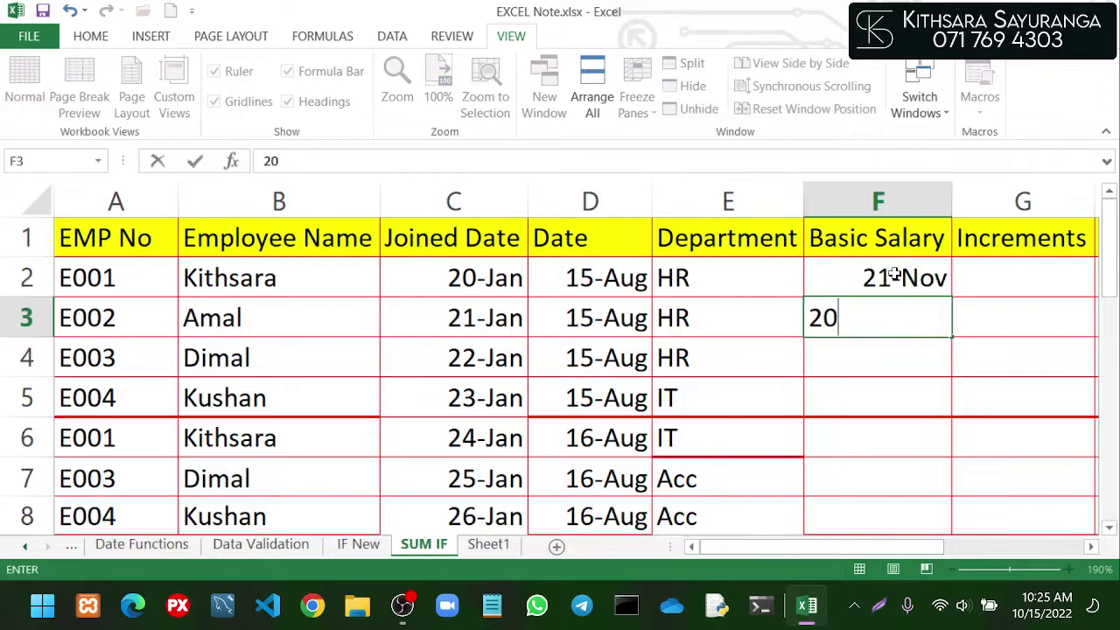
type("000")
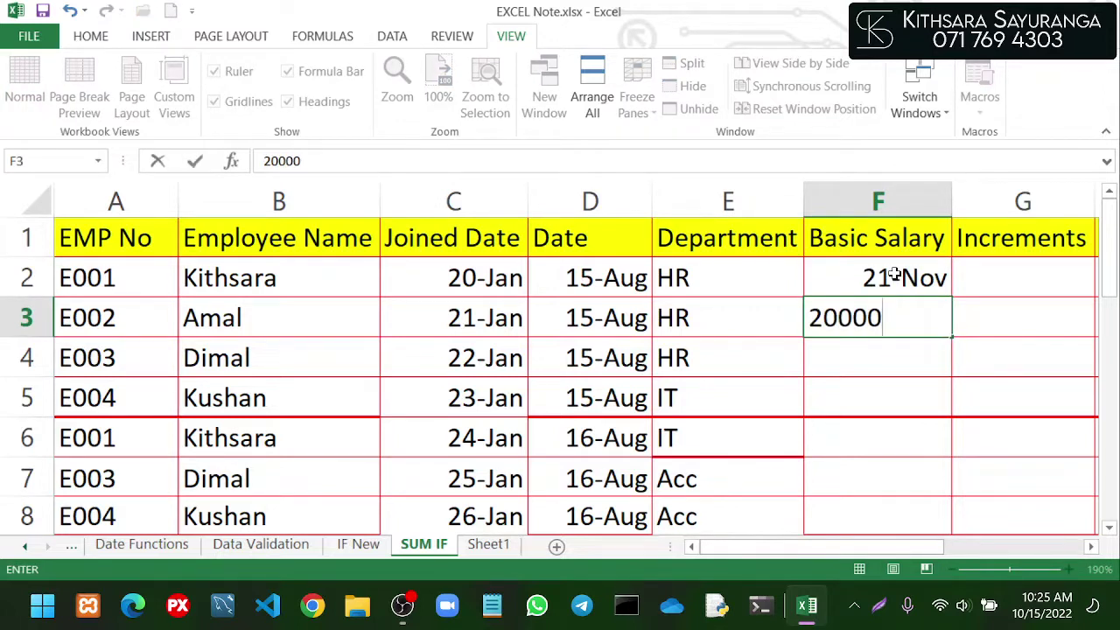
key("Return")
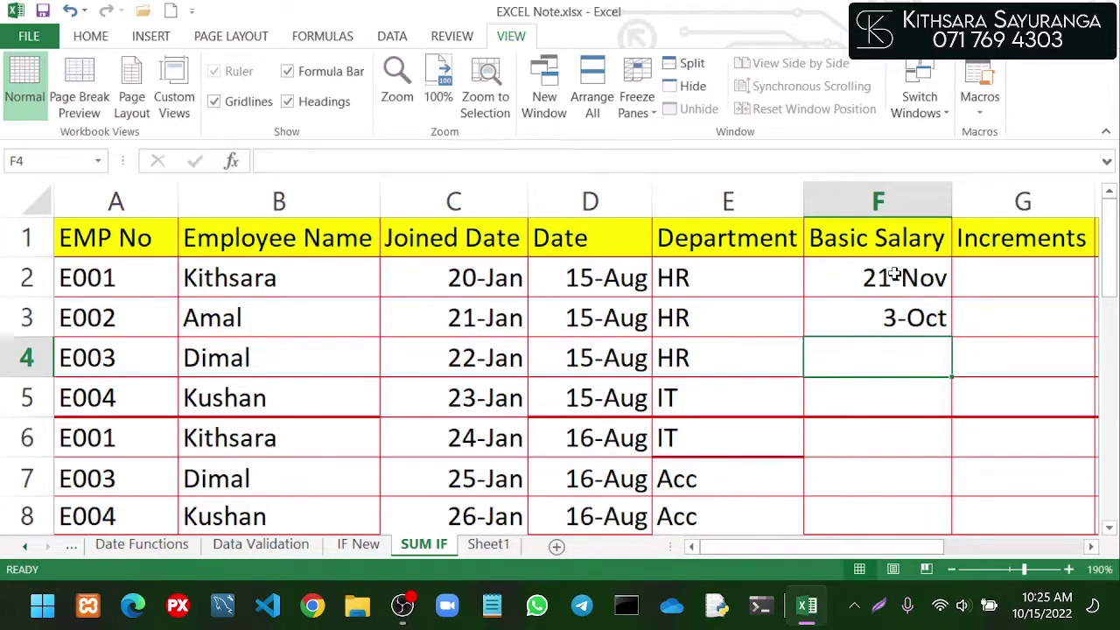
Apply the Number format to the entire Basic Salary column
left_click(894, 274)
left_click_drag(895, 274, 894, 379)
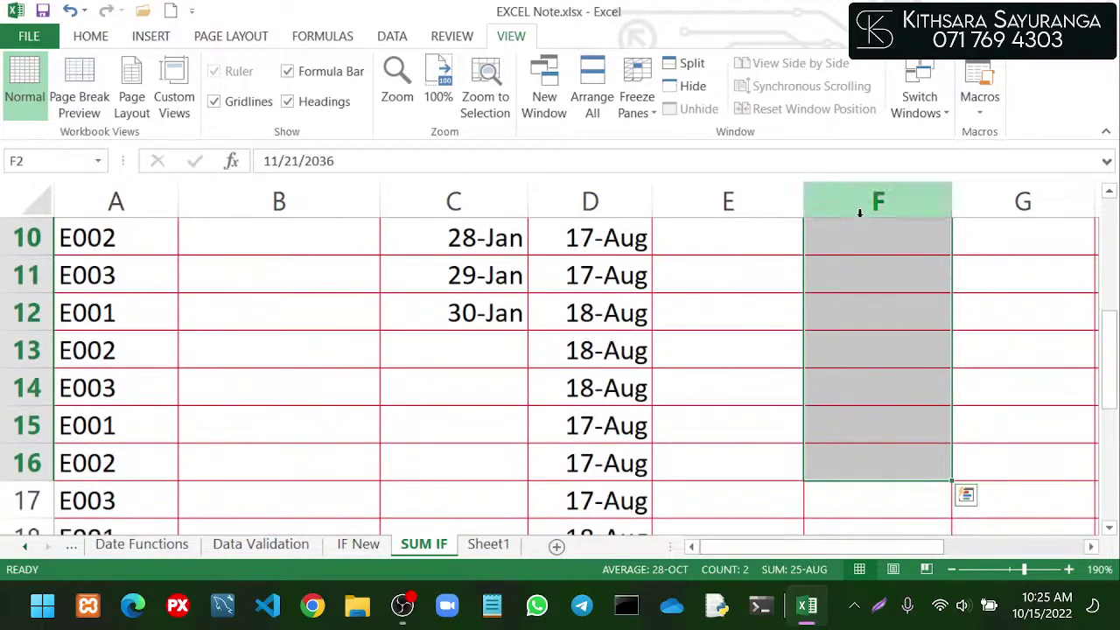
left_click(858, 208)
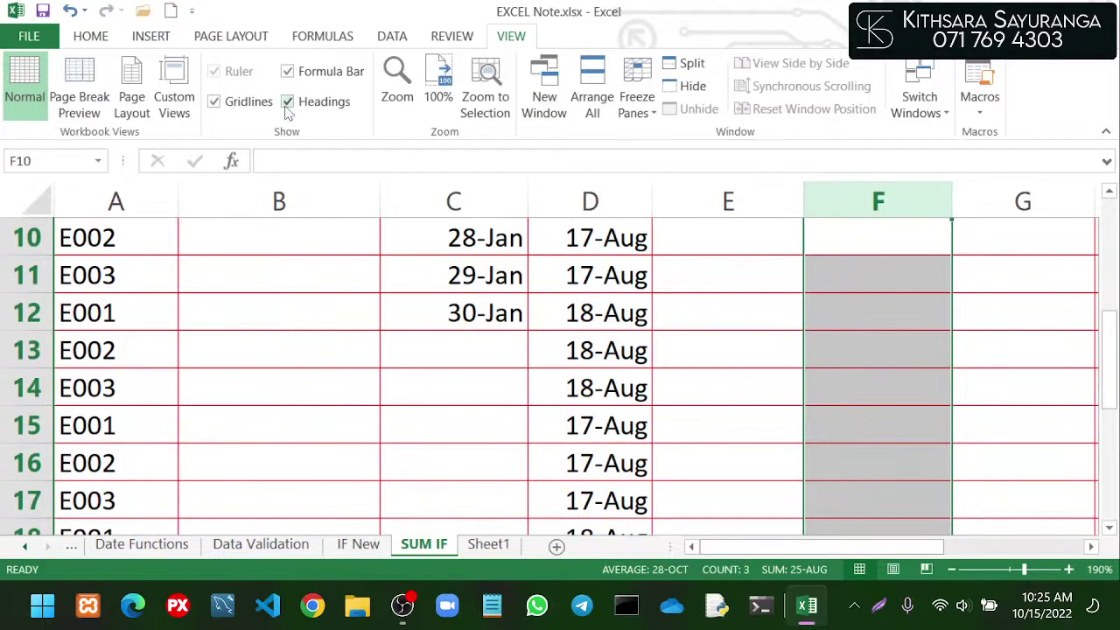
left_click(109, 42)
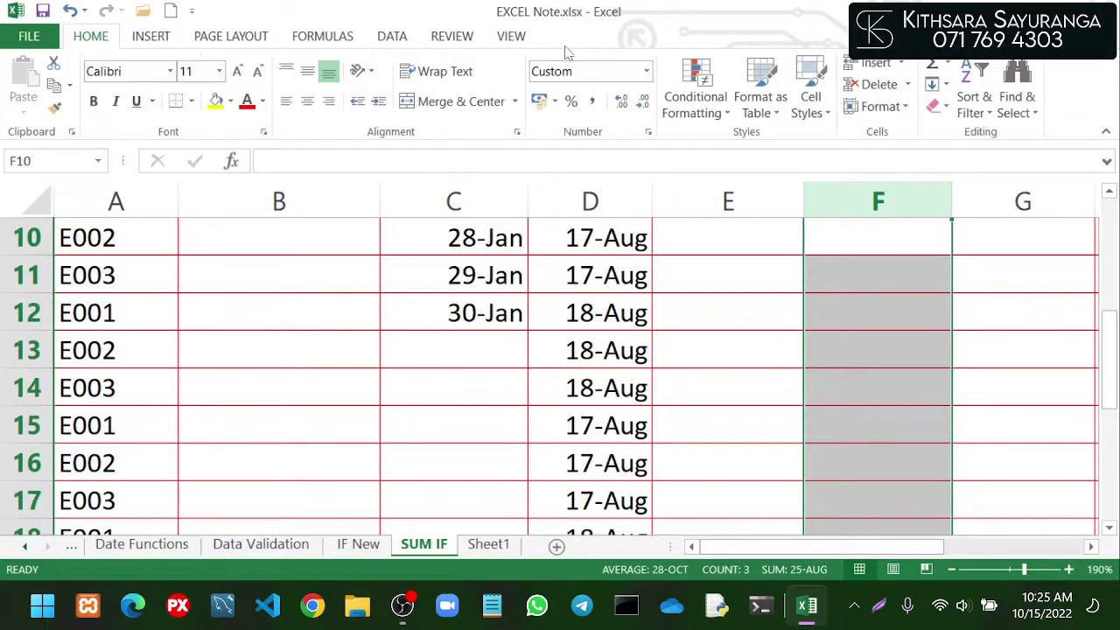
left_click(646, 71)
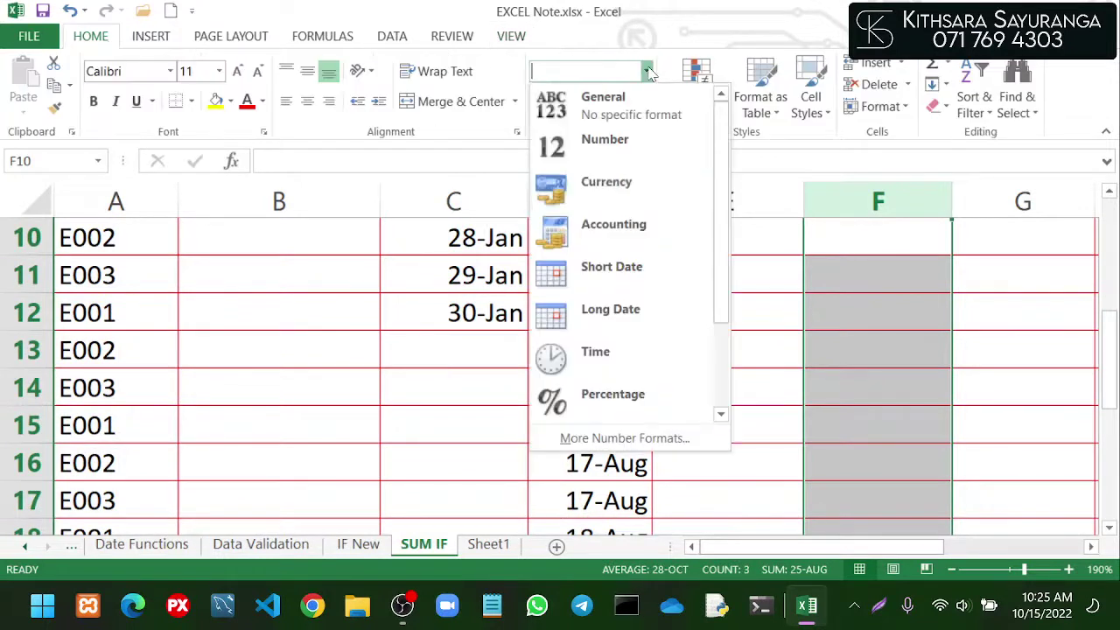
left_click(612, 165)
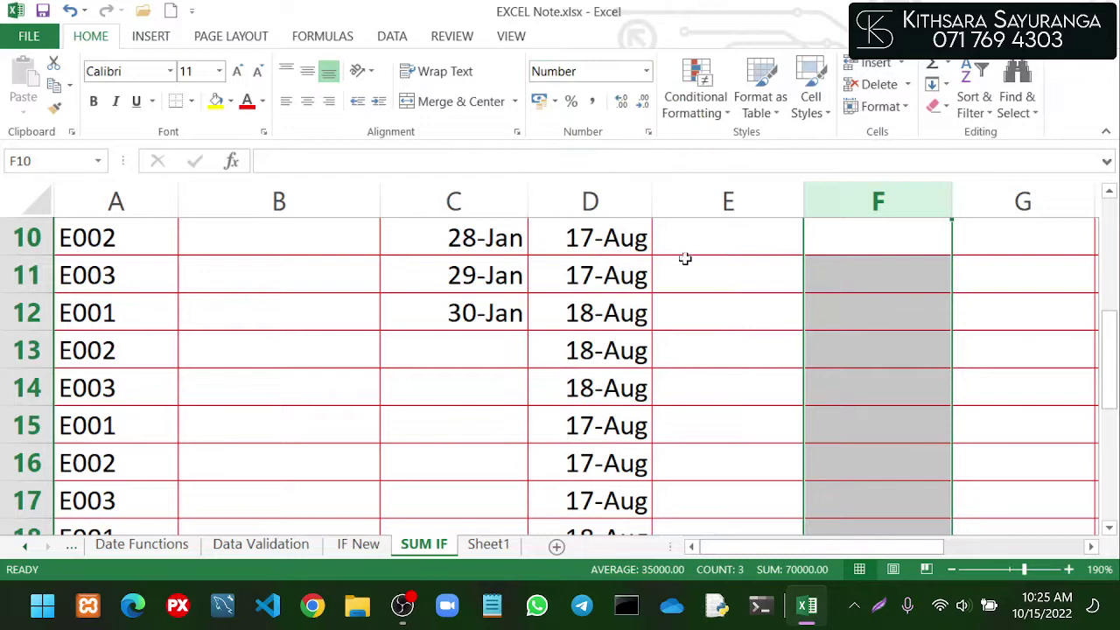
scroll(685, 259, "up", 3)
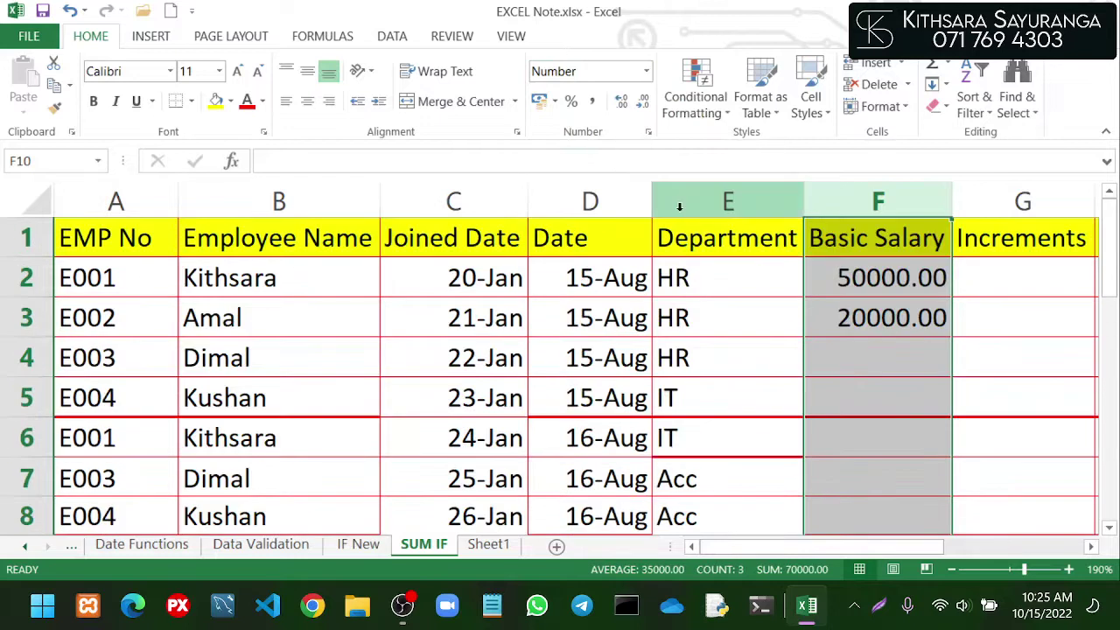
Format the Basic Salary column as Currency with the Rs symbol and 2 decimal places
left_click(647, 72)
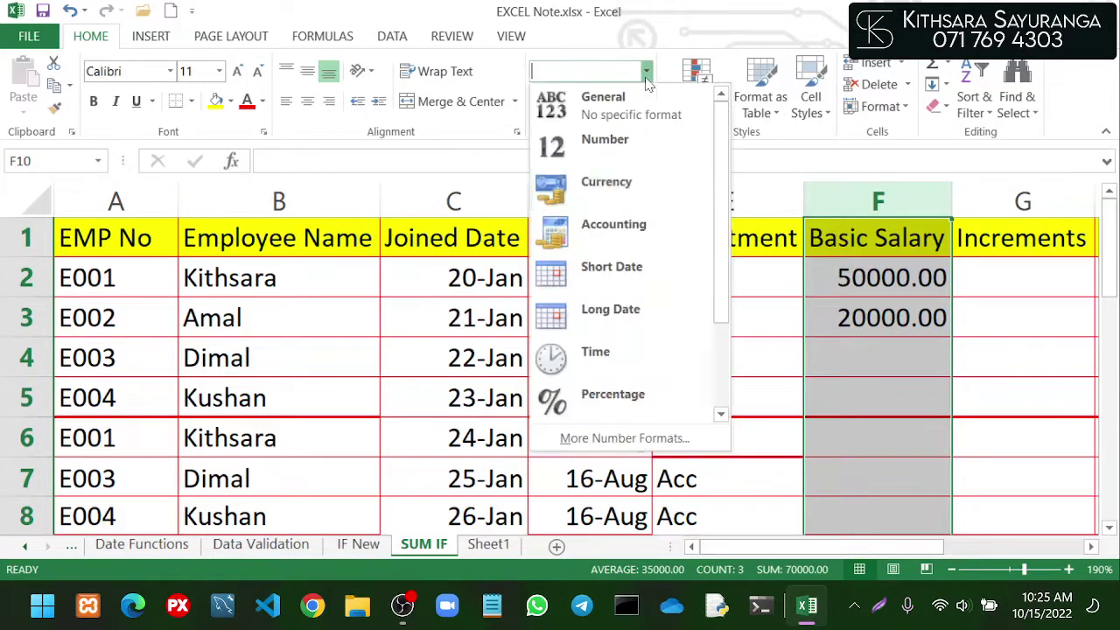
left_click(625, 438)
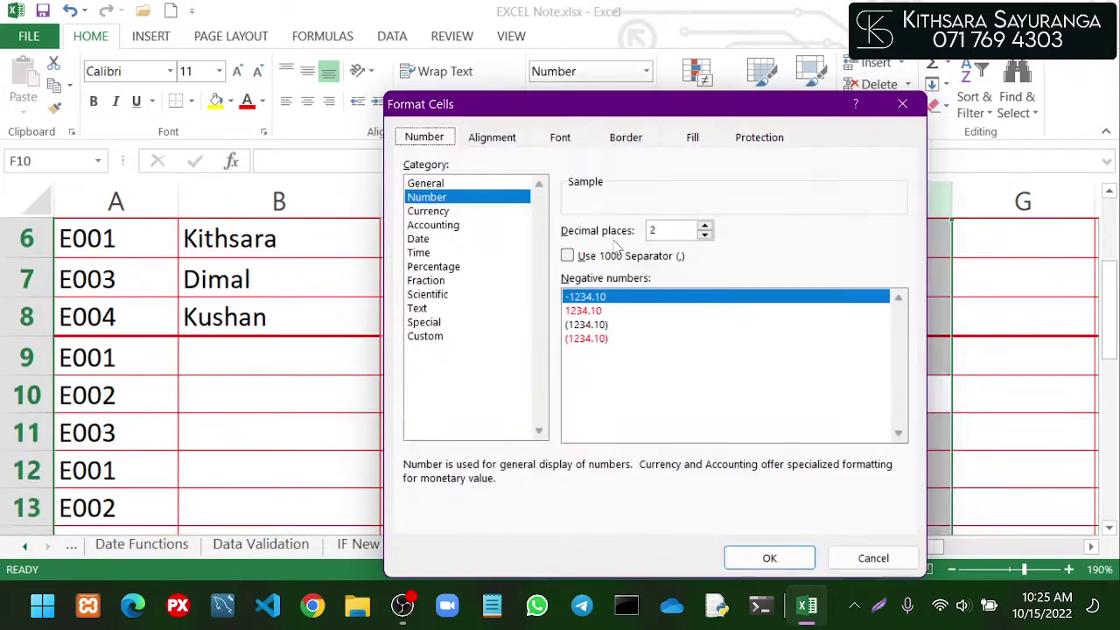
left_click(461, 213)
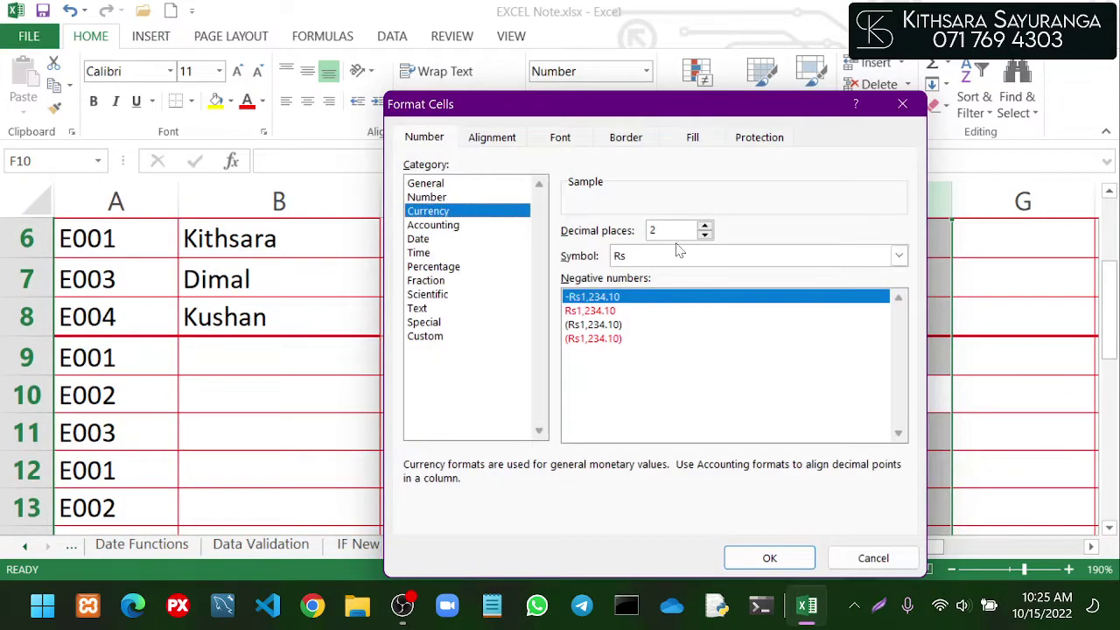
left_click(775, 556)
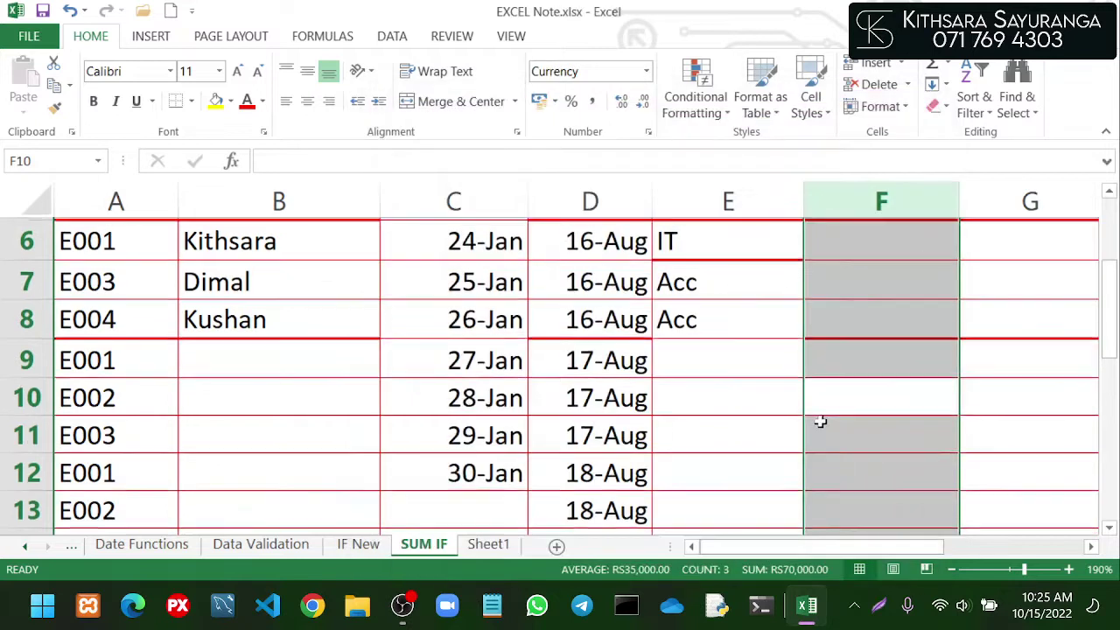
scroll(820, 422, "up", 2)
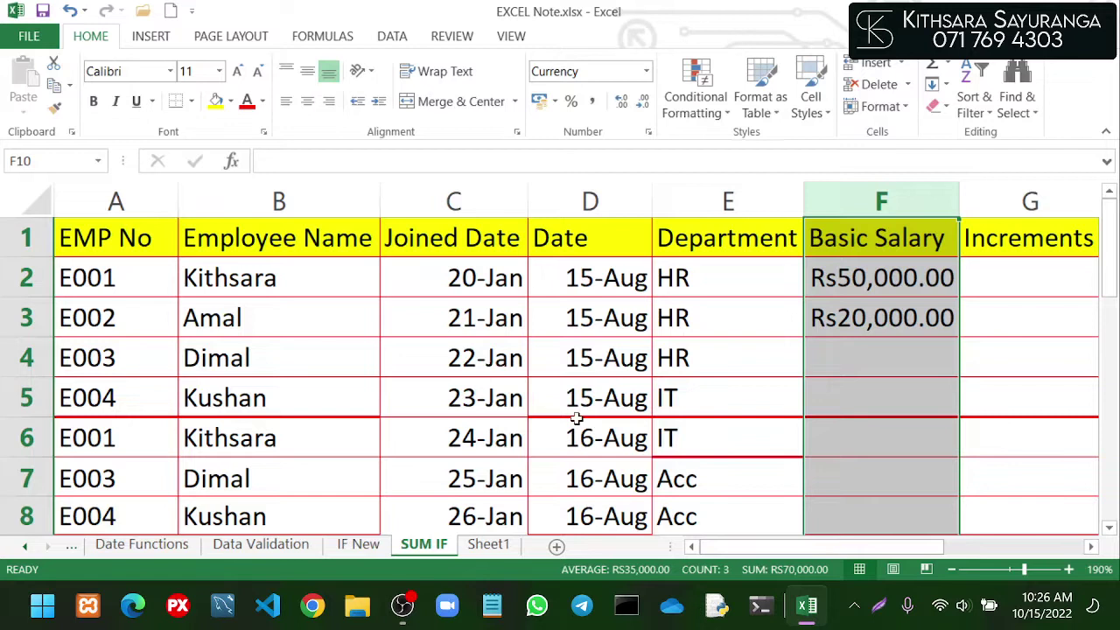
Split the worksheet window into panes at cell D5
left_click(619, 400)
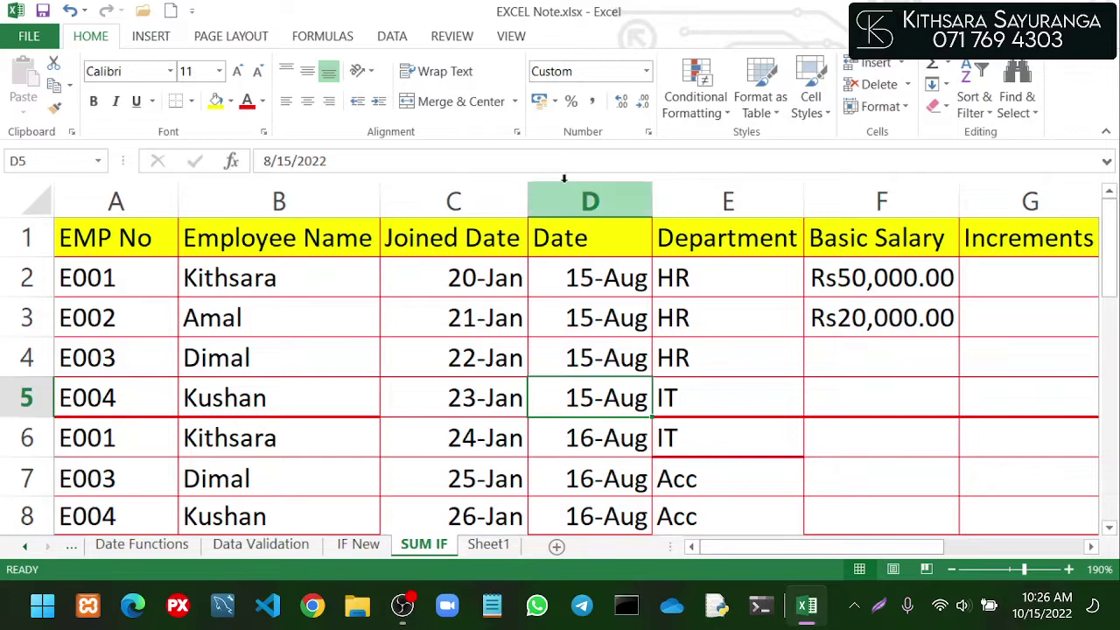
left_click(516, 42)
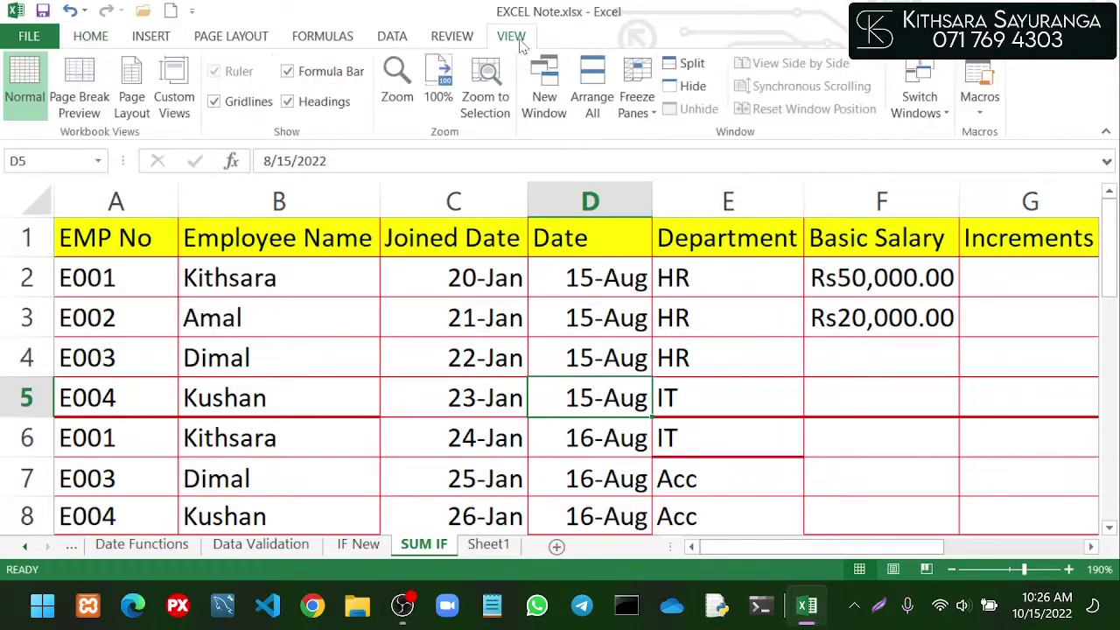
left_click(692, 64)
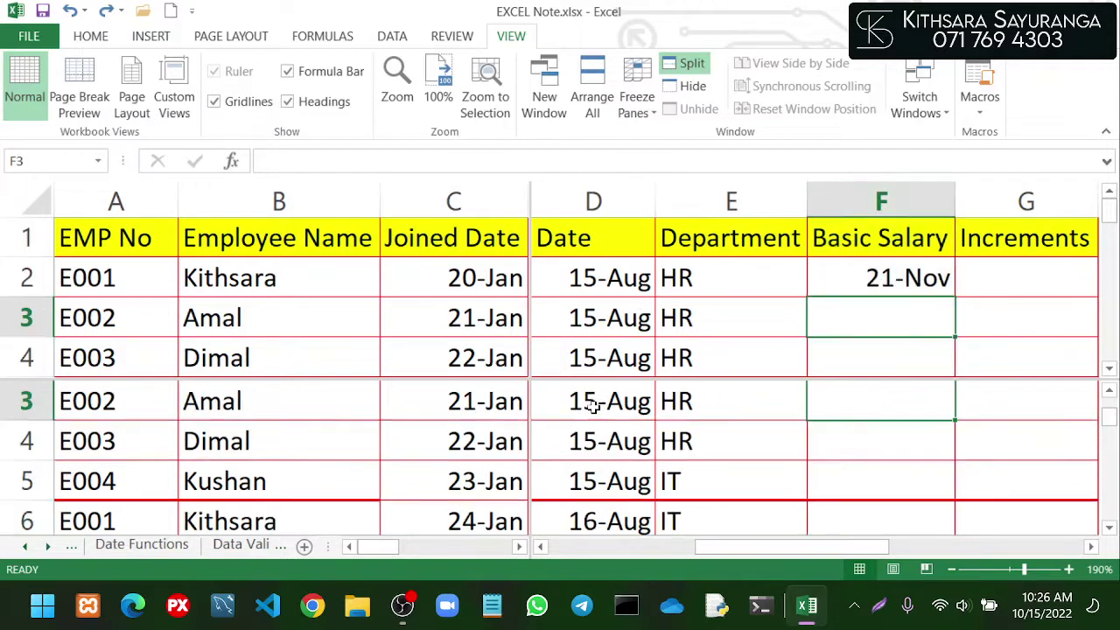
Redo the undone Basic Salary entry and Number formatting, and remove the window split
key("ctrl+y")
key("ctrl+y")
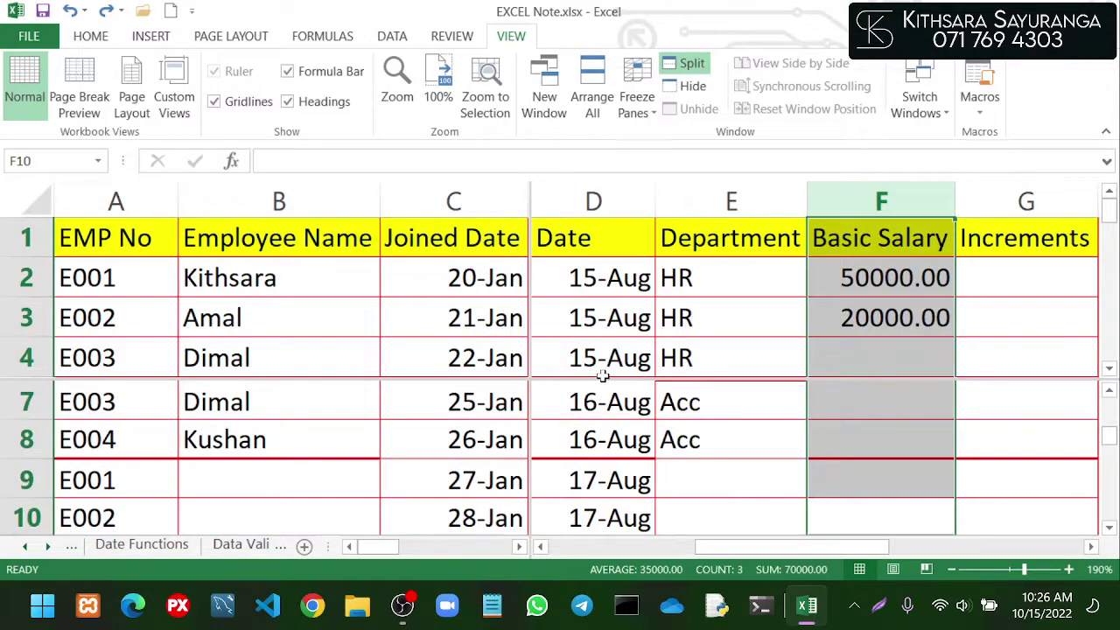
left_click(687, 72)
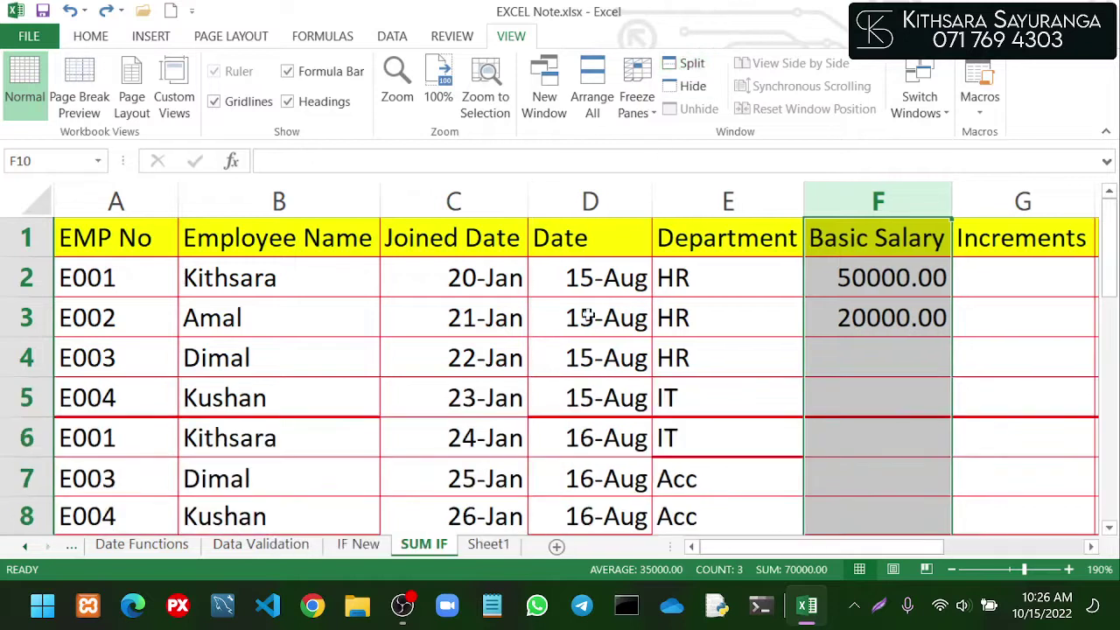
Split the worksheet window into four panes at cell D5
left_click(591, 385)
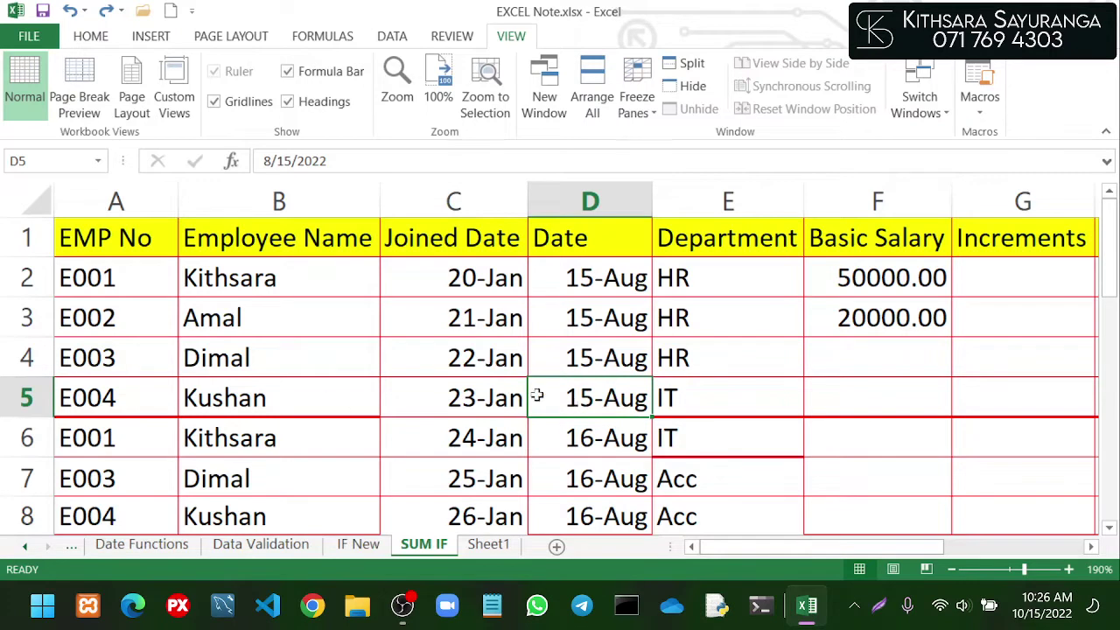
left_click(691, 63)
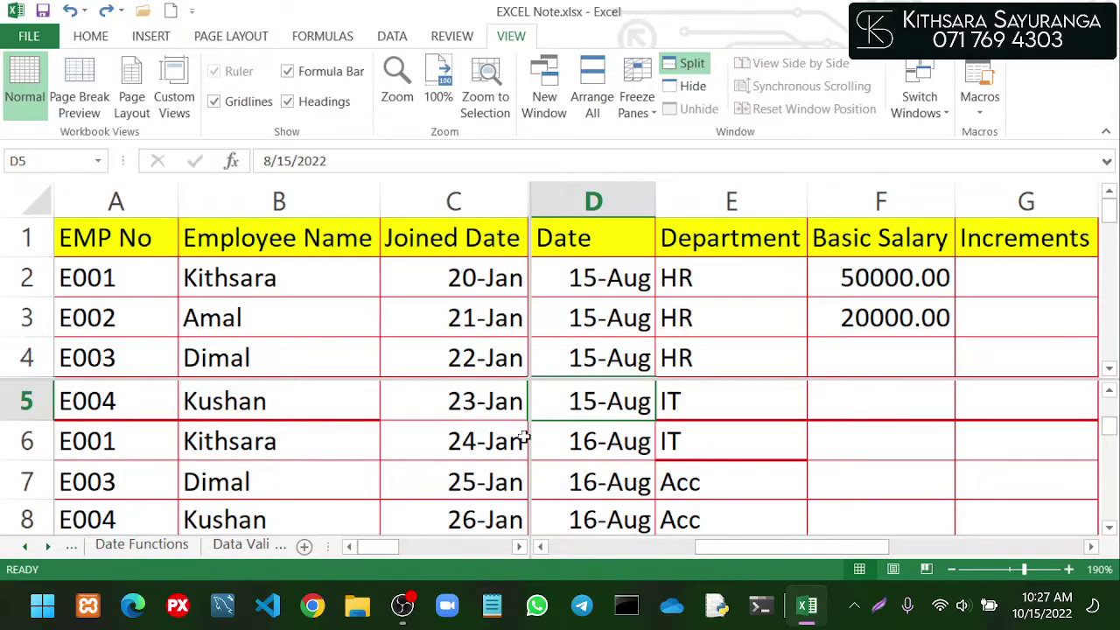
left_click(400, 350)
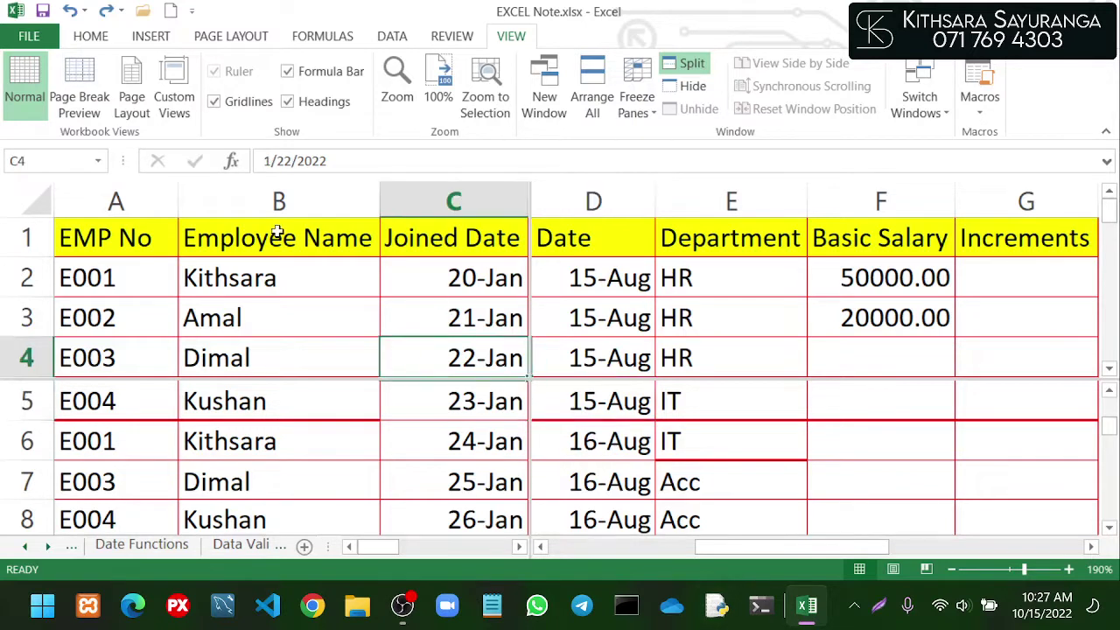
left_click(593, 396)
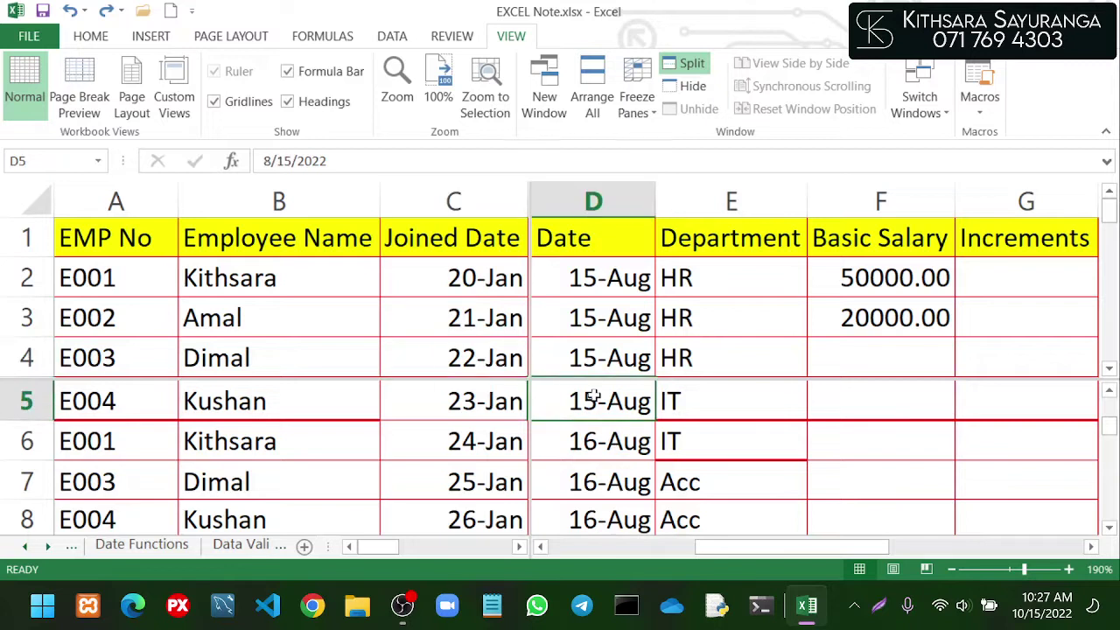
Capture the ribbon and worksheet as a screenshot area, marking cell D5 with a blue rectangle and the Split command with a blue arrow
key("Print")
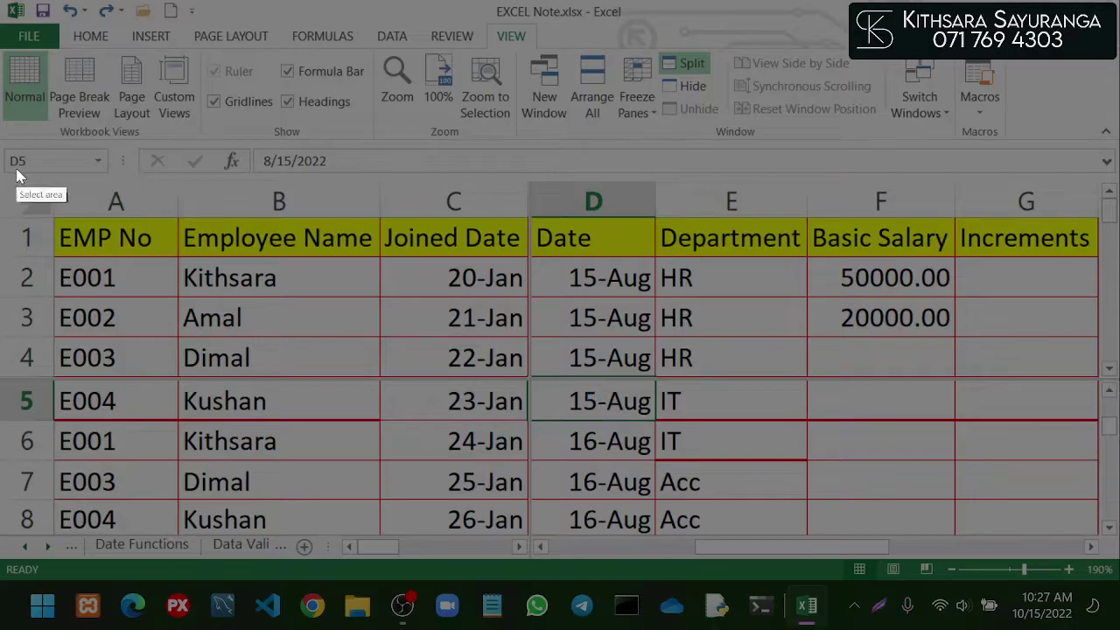
left_click_drag(2, 177, 1099, 535)
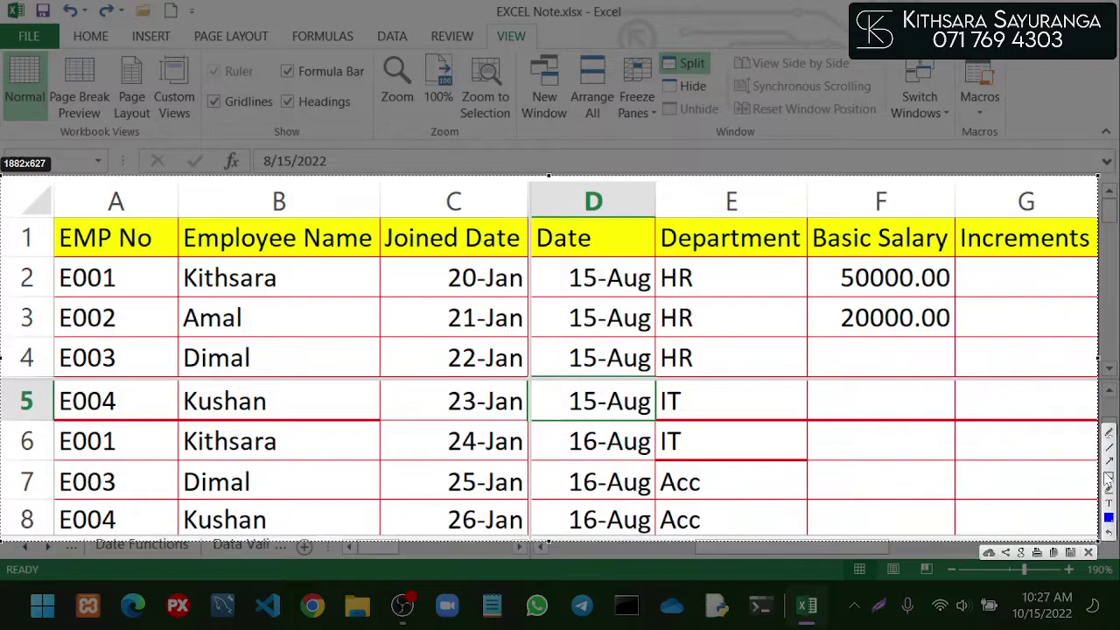
left_click(1107, 476)
mouse_move(529, 381)
left_mouse_down()
mouse_move(625, 425)
mouse_move(658, 422)
left_mouse_up()
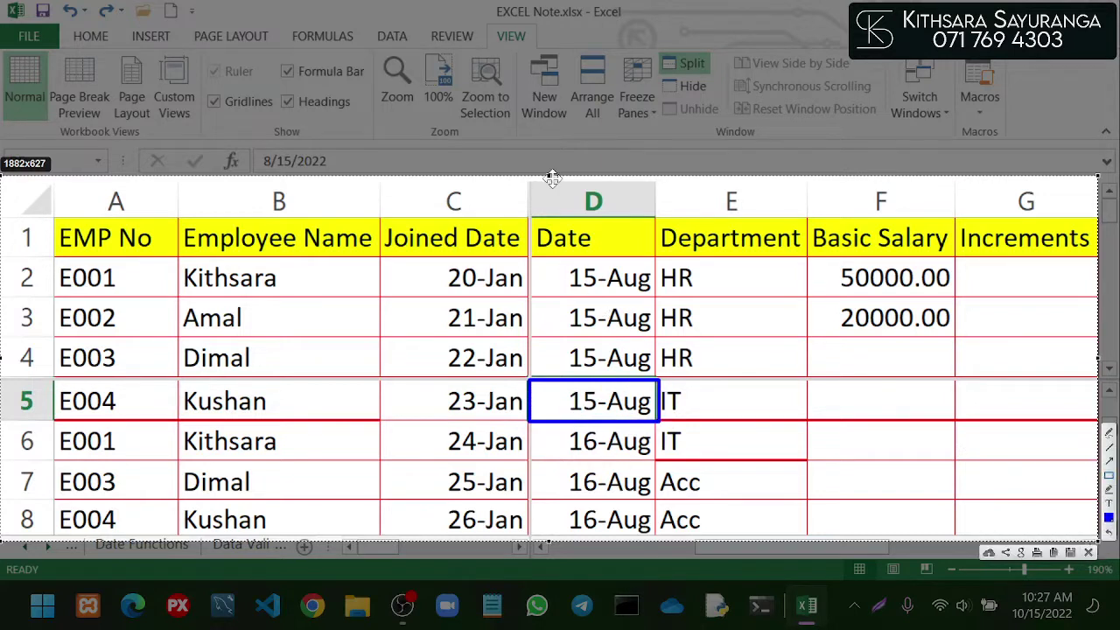
left_click_drag(552, 179, 569, 22)
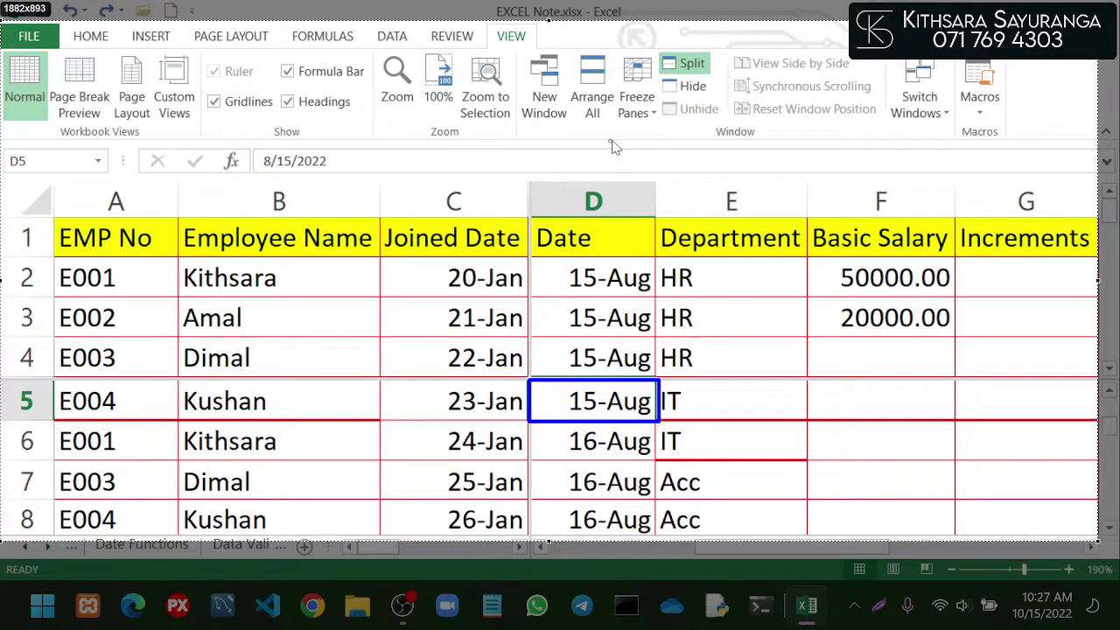
left_click_drag(610, 140, 670, 74)
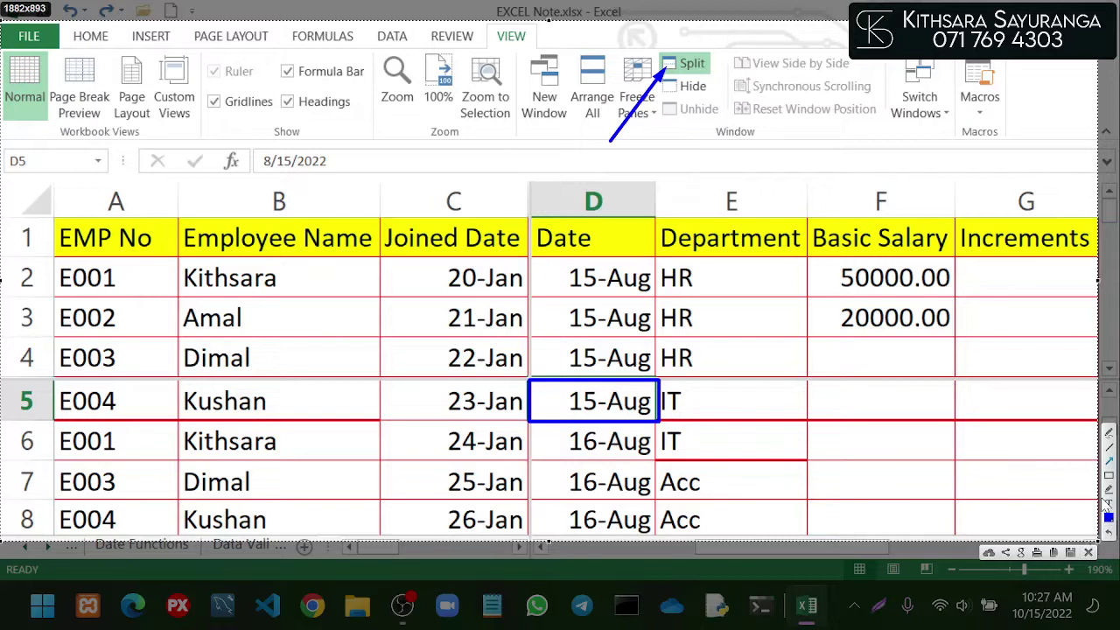
Set the annotation colour to orange and outline each of the four split panes with a rectangle
left_click(1108, 520)
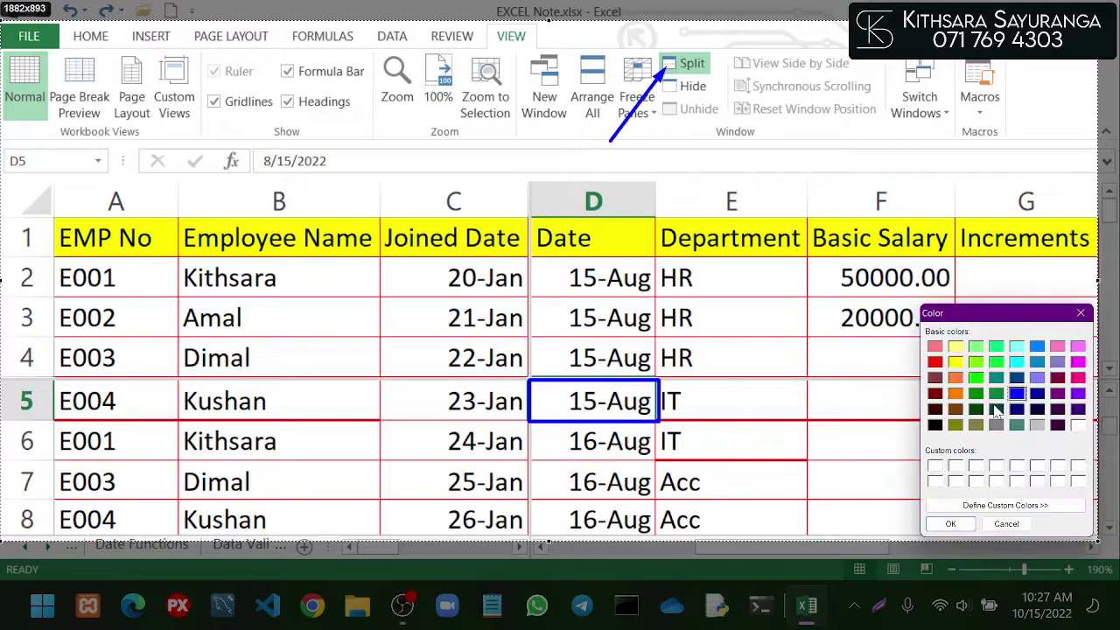
left_click(956, 393)
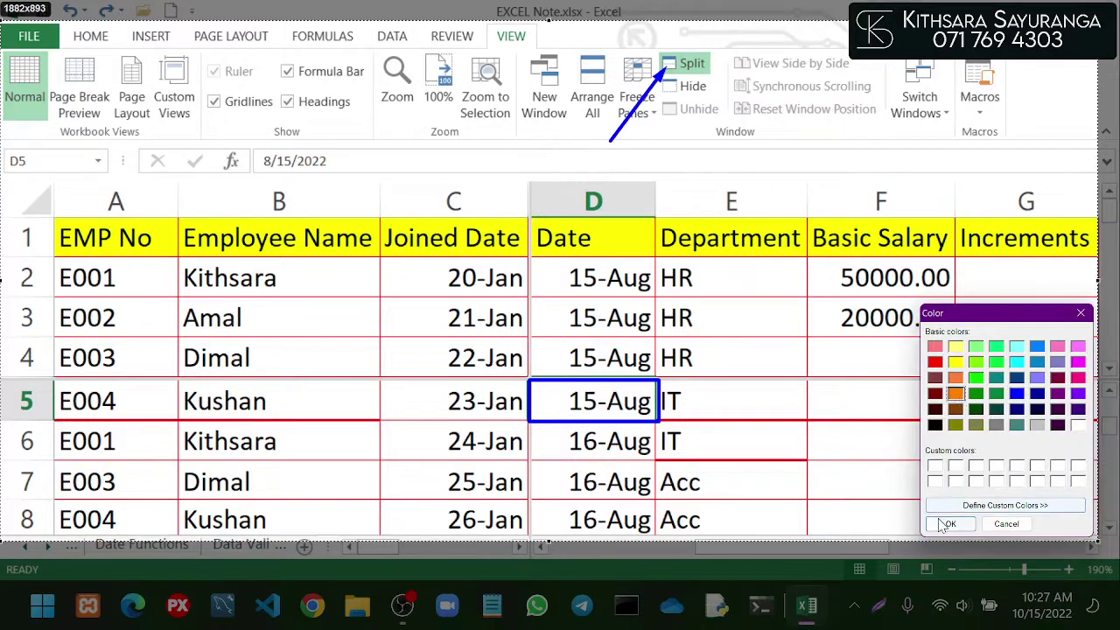
left_click(951, 523)
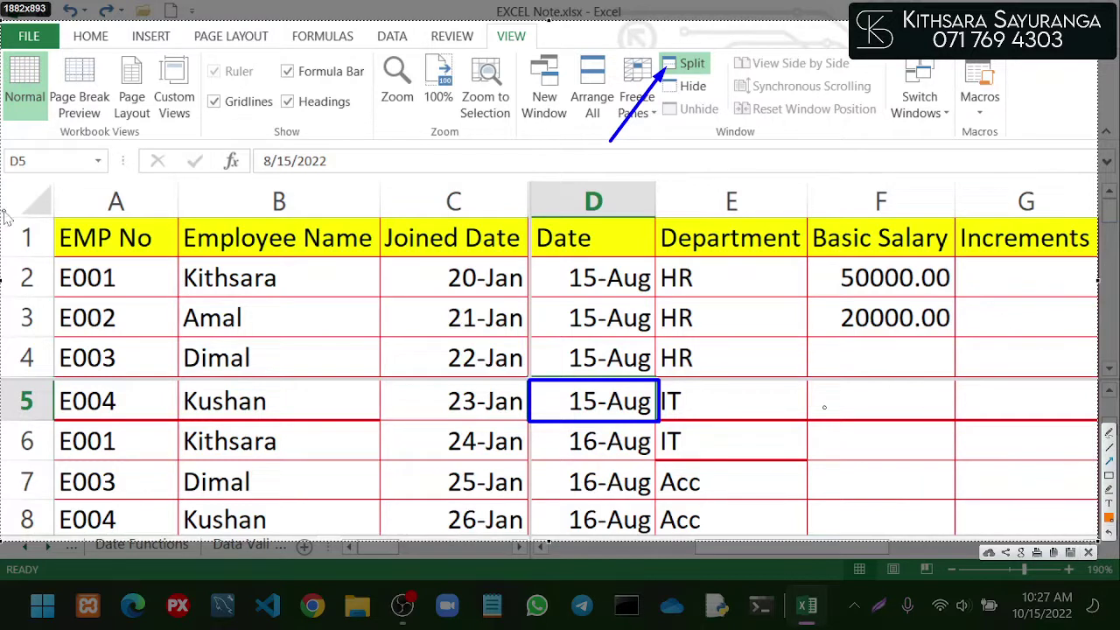
left_click_drag(54, 219, 372, 291)
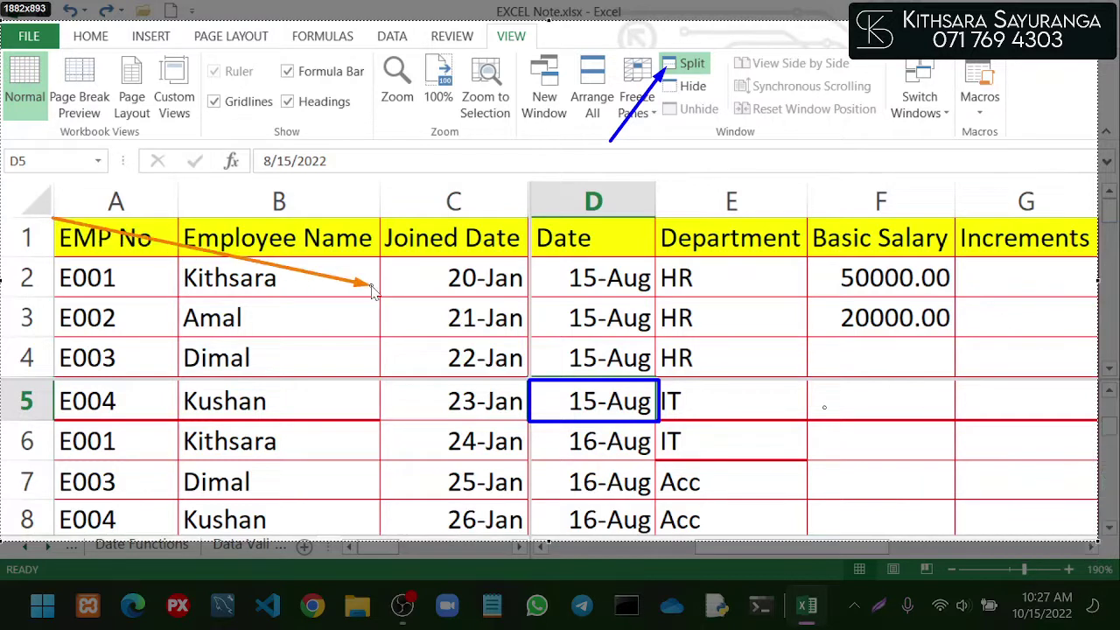
key("ctrl+z")
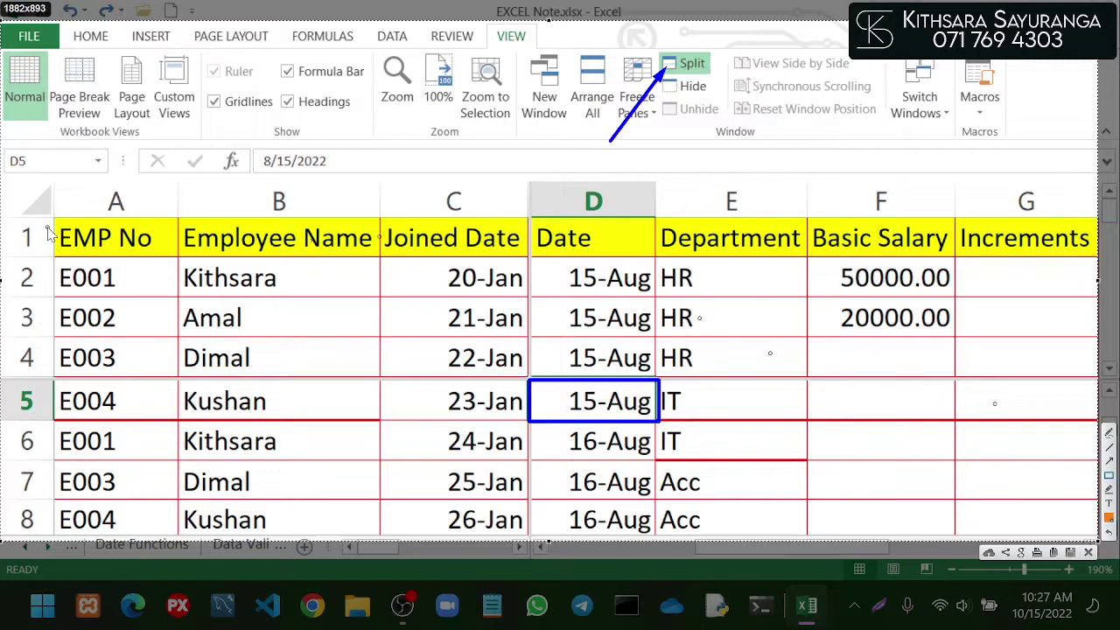
mouse_move(55, 222)
left_mouse_down()
mouse_move(448, 374)
mouse_move(528, 378)
left_mouse_up()
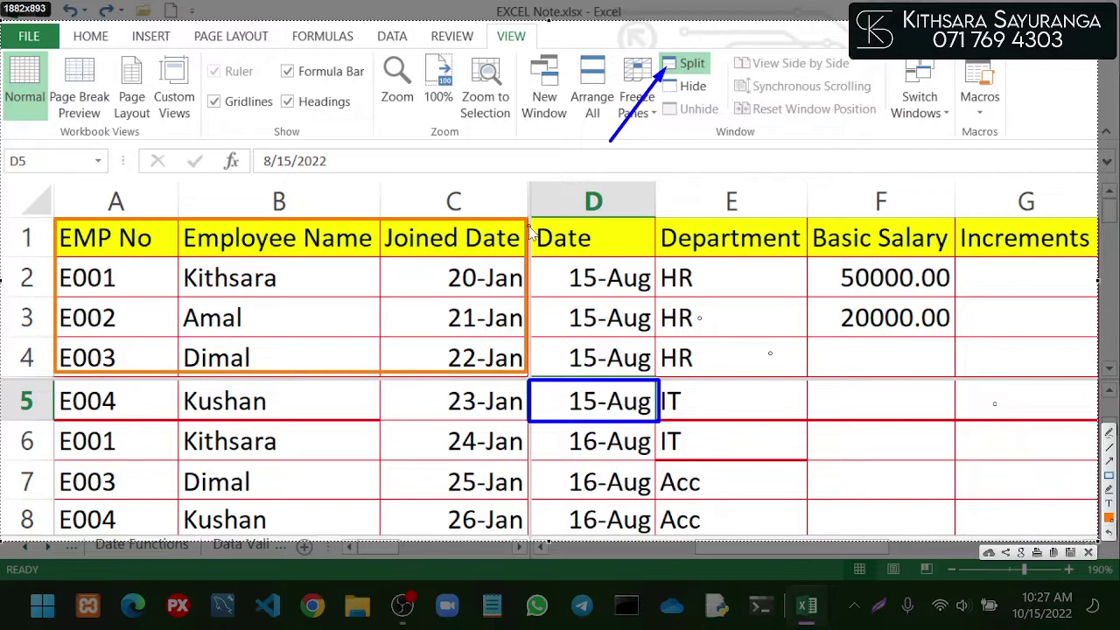
mouse_move(535, 222)
left_mouse_down()
mouse_move(727, 299)
mouse_move(1020, 376)
mouse_move(1118, 369)
mouse_move(1096, 369)
left_mouse_up()
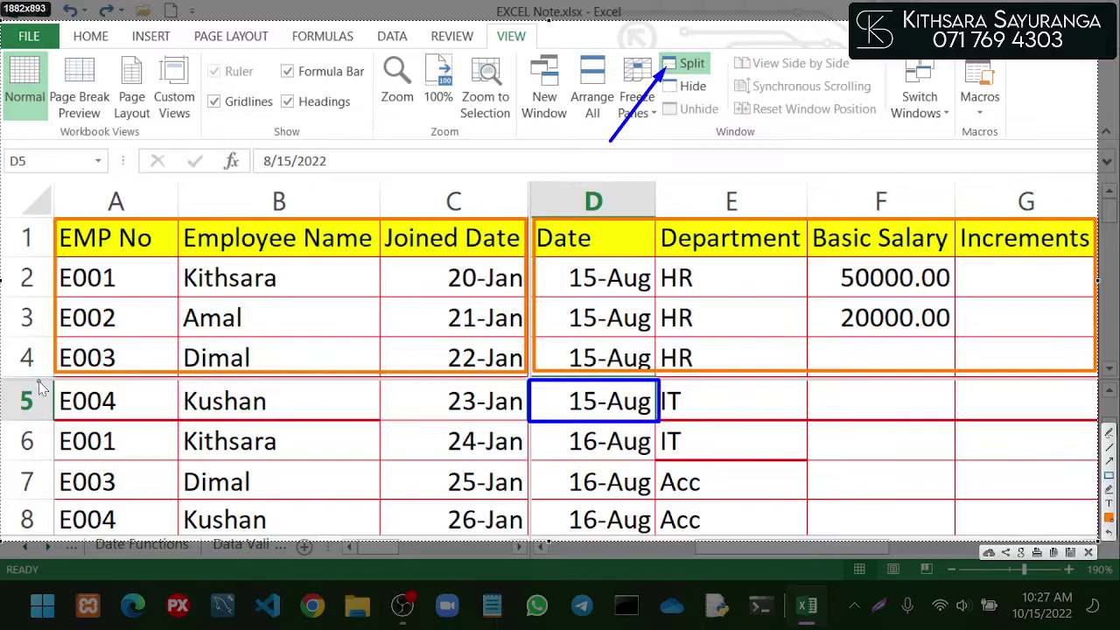
mouse_move(54, 385)
left_mouse_down()
mouse_move(258, 442)
mouse_move(523, 539)
left_mouse_up()
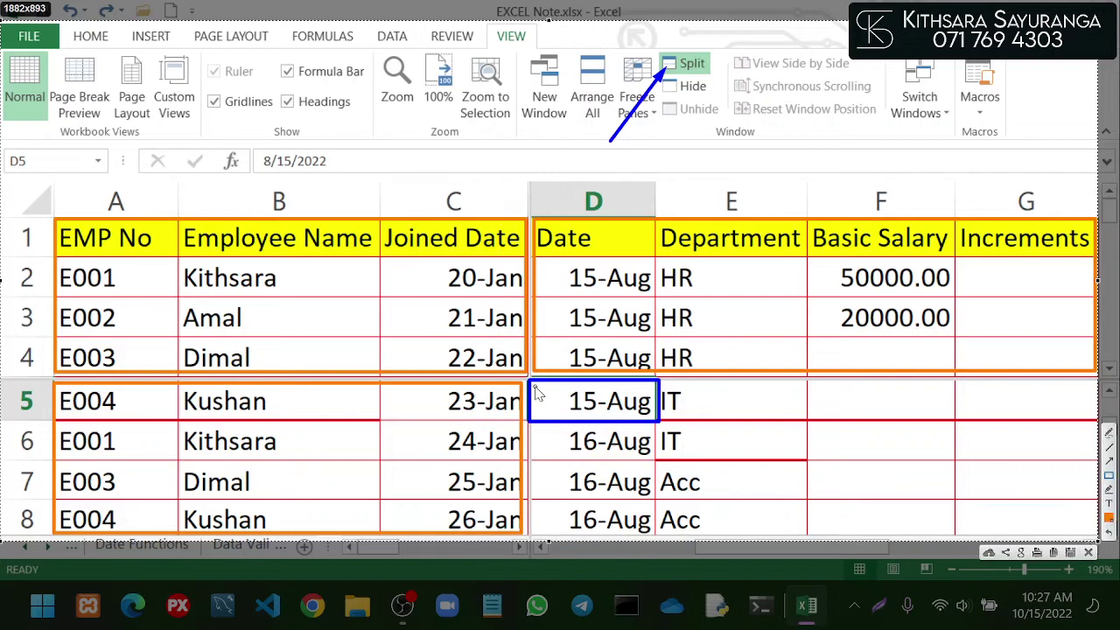
mouse_move(537, 394)
left_mouse_down()
mouse_move(835, 508)
mouse_move(944, 516)
mouse_move(1052, 547)
mouse_move(1092, 543)
mouse_move(1091, 533)
left_mouse_up()
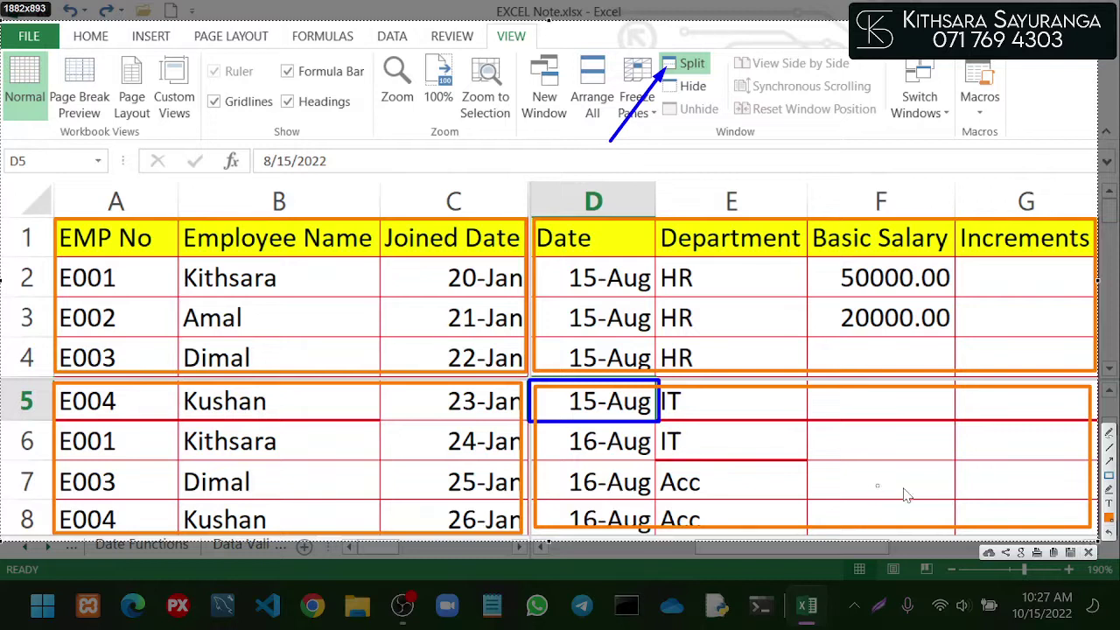
Save the annotated capture as Screenshot_7.jpg in a new folder named Split inside the Freeze Panes folder
left_click(1070, 554)
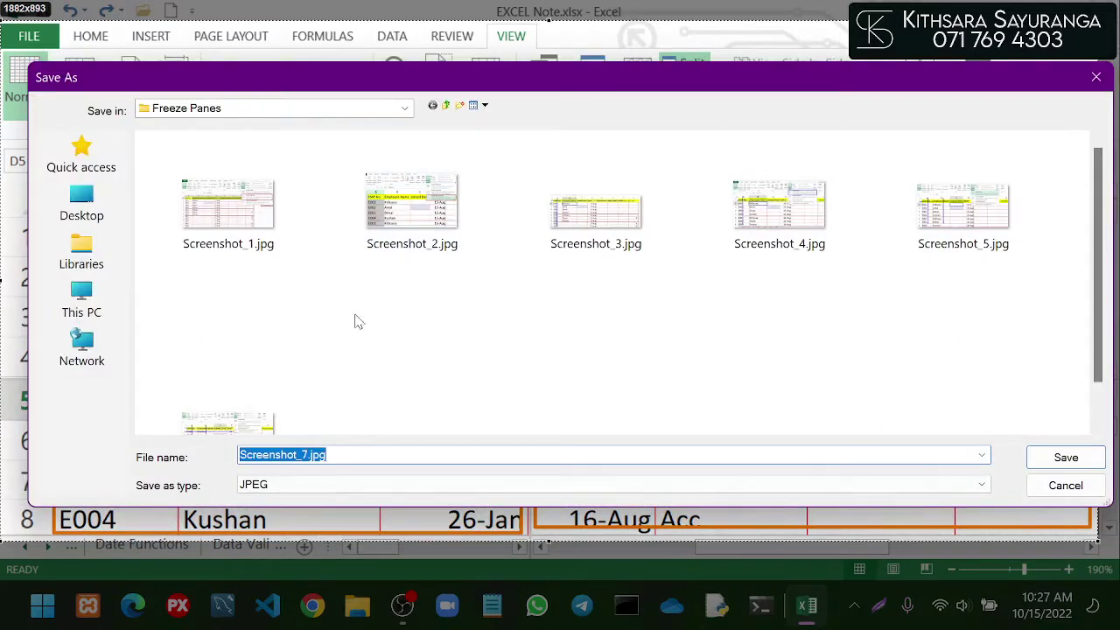
scroll(355, 320, "down", 1)
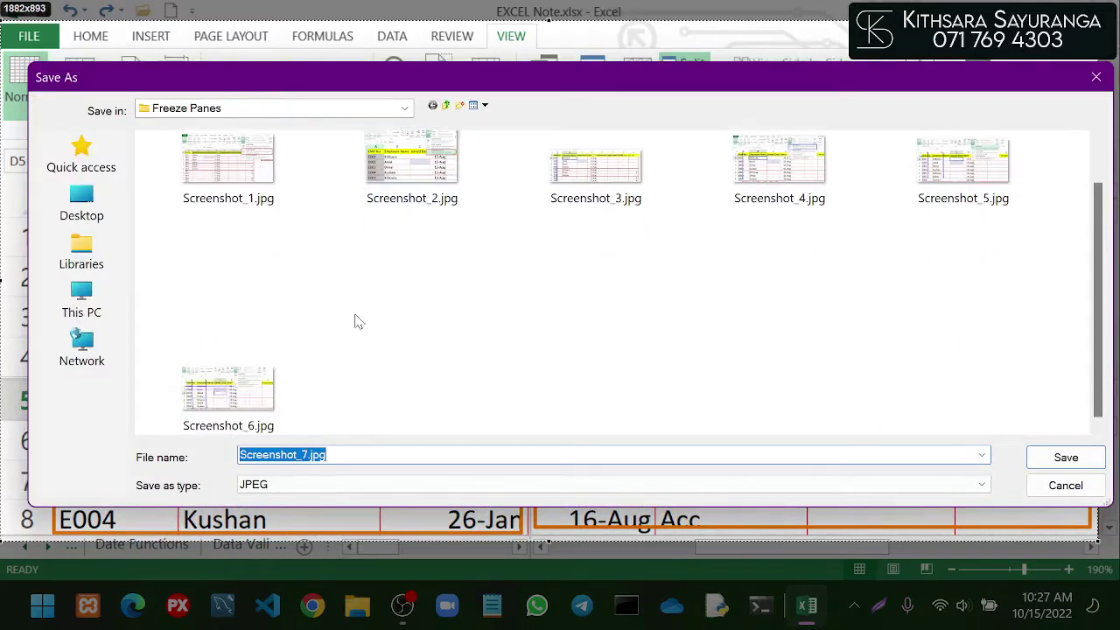
left_click(461, 105)
type("S")
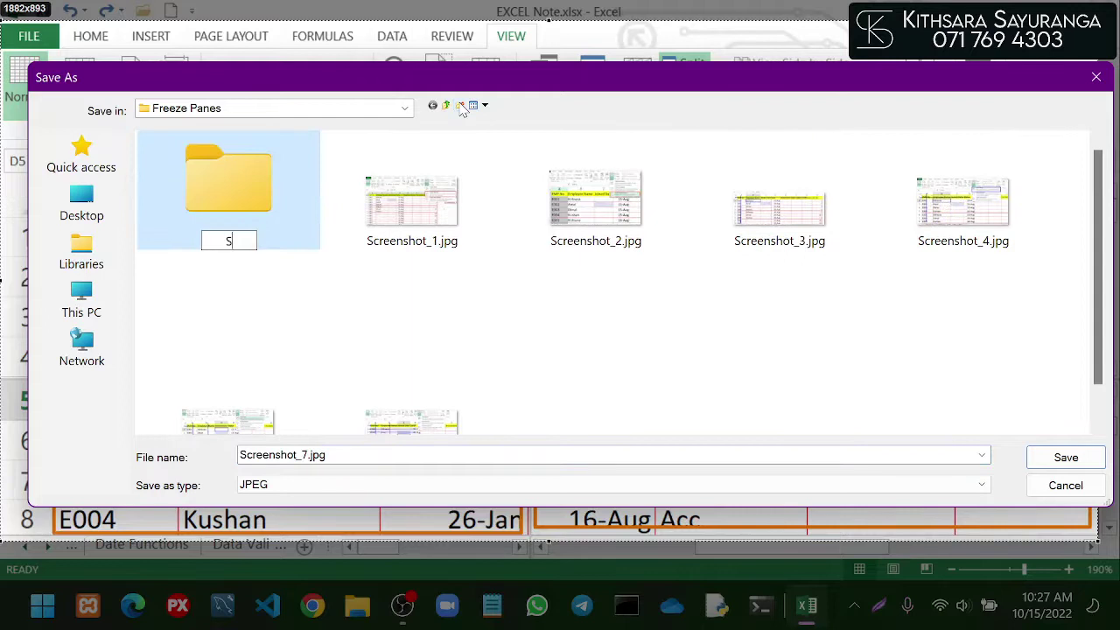
type("plit")
key("Return")
key("Return")
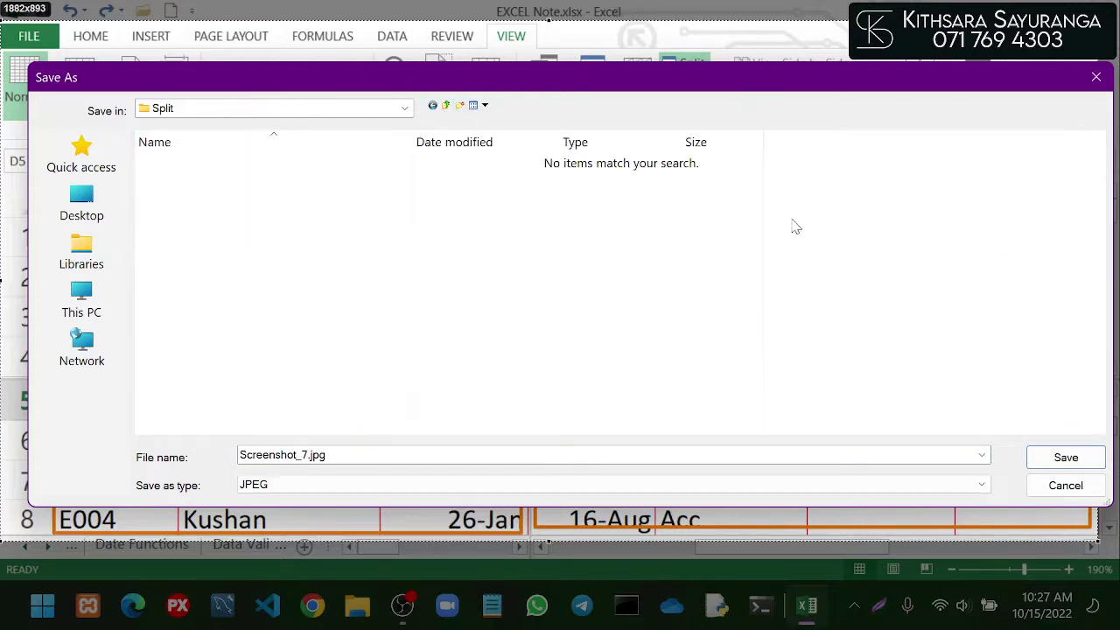
left_click(1047, 461)
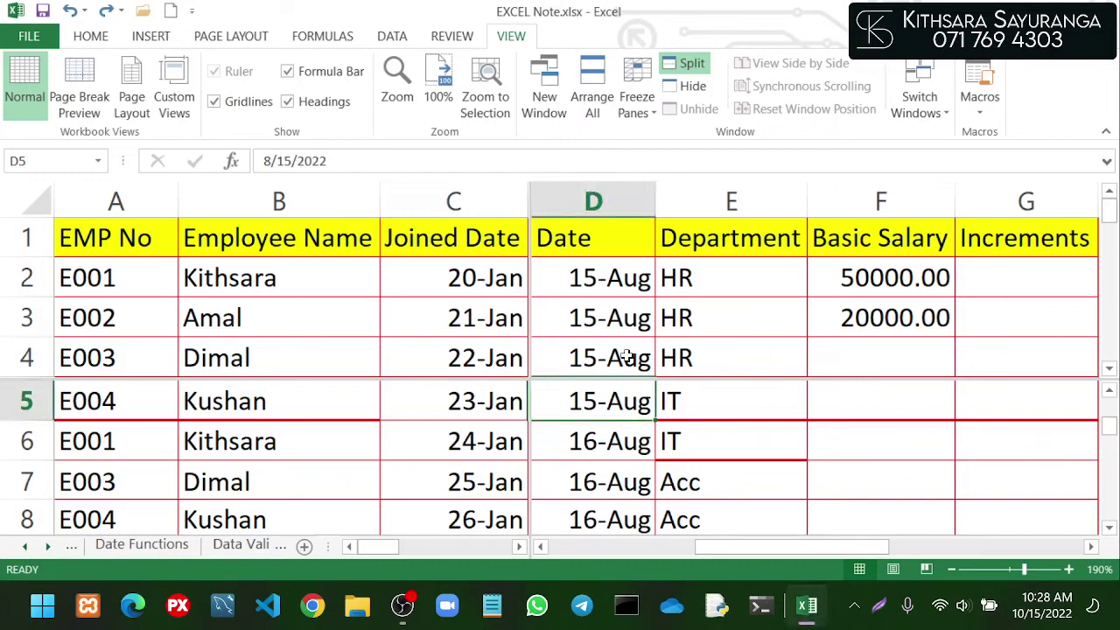
left_click(497, 304)
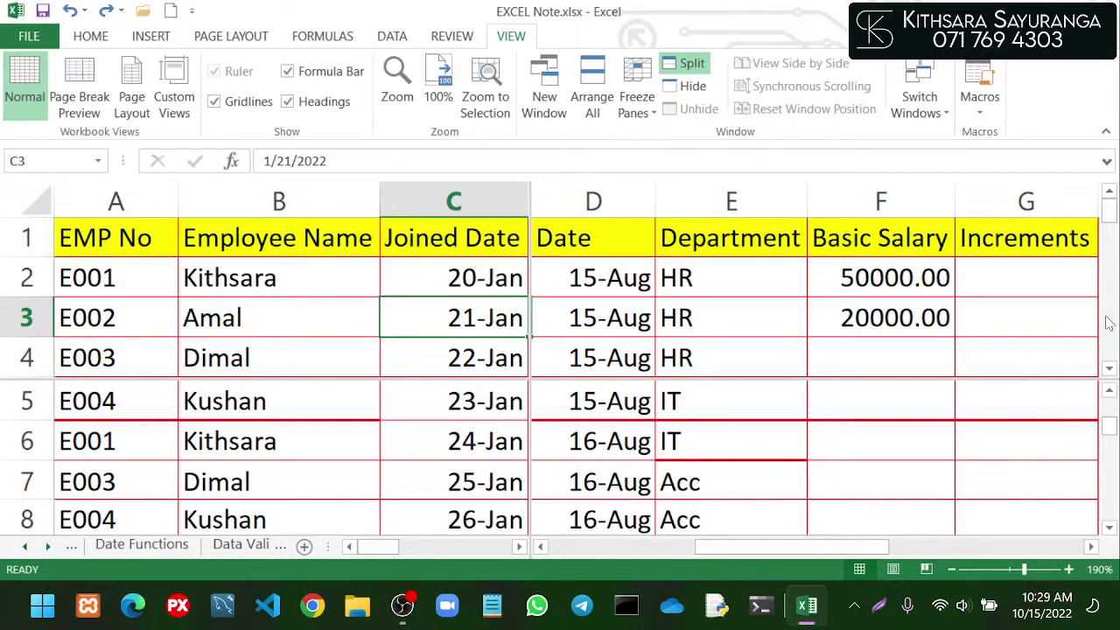
double_click(707, 30)
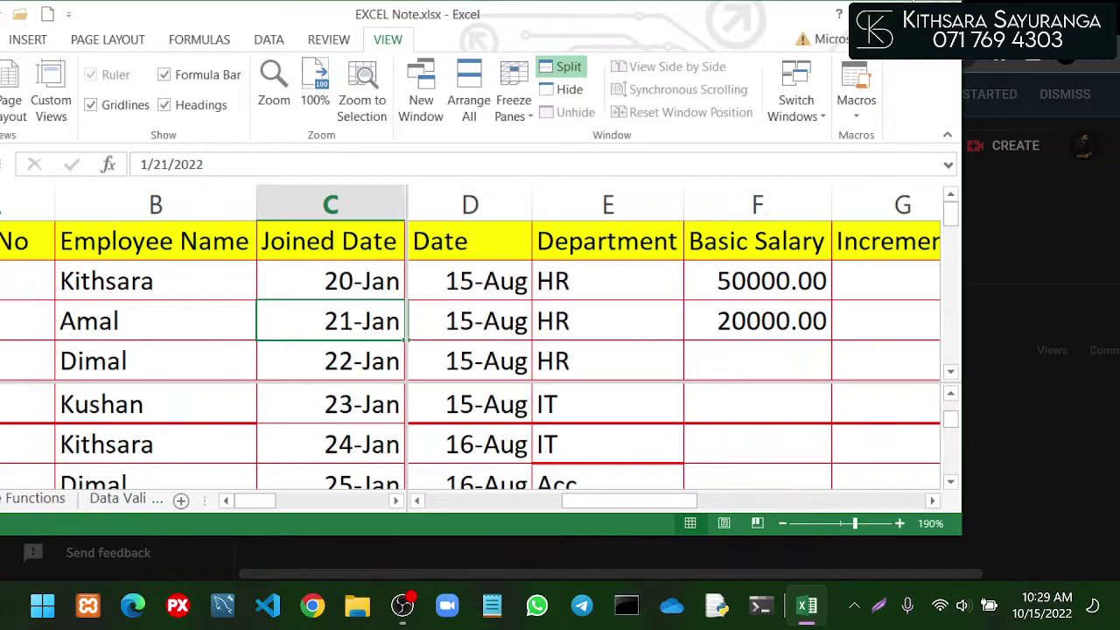
left_click(920, 14)
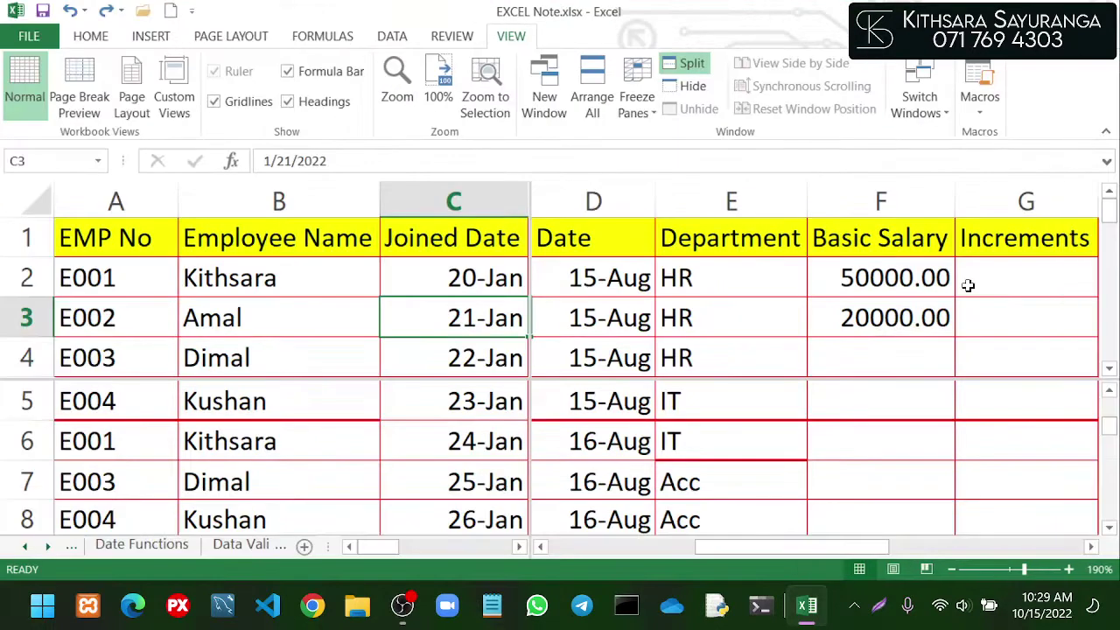
Examine how the rows in the lower panes move independently of the upper panes of the split worksheet
scroll(258, 313, "down", 2)
scroll(258, 313, "up", 3)
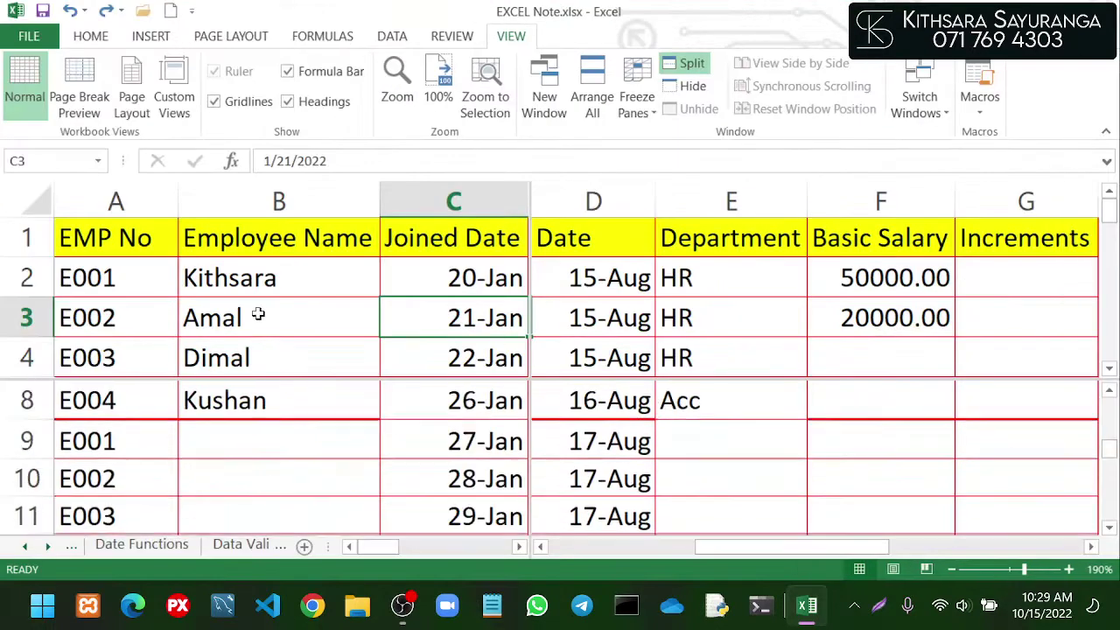
left_click(259, 313)
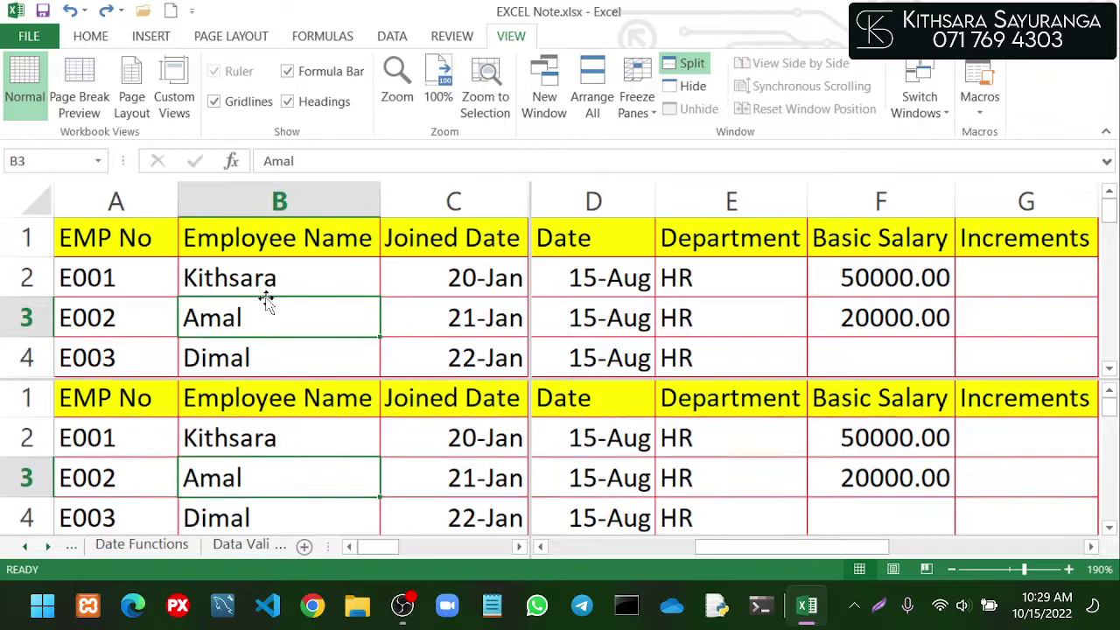
scroll(265, 294, "down", 2)
scroll(265, 295, "up", 3)
scroll(267, 300, "down", 2)
scroll(267, 300, "up", 3)
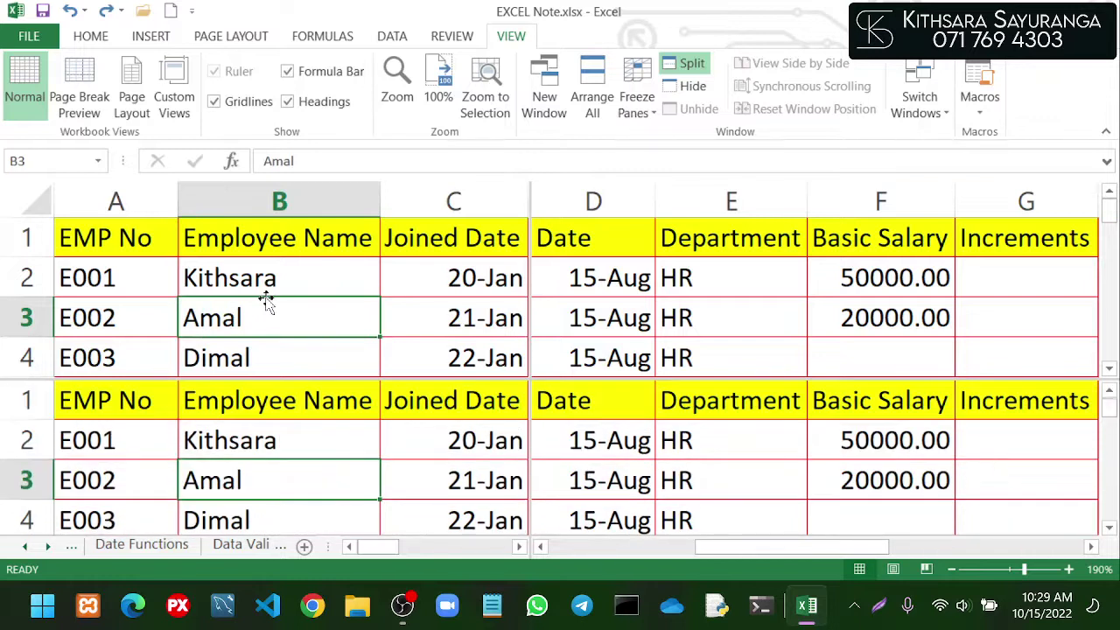
scroll(267, 300, "down", 1)
scroll(267, 301, "up", 1)
Examine the columns from EMP No to OT Hrs beside columns A to C, and recheck the lower rows in the split view
scroll(379, 429, "right", 3)
scroll(379, 429, "left", 1)
scroll(379, 429, "left", 5)
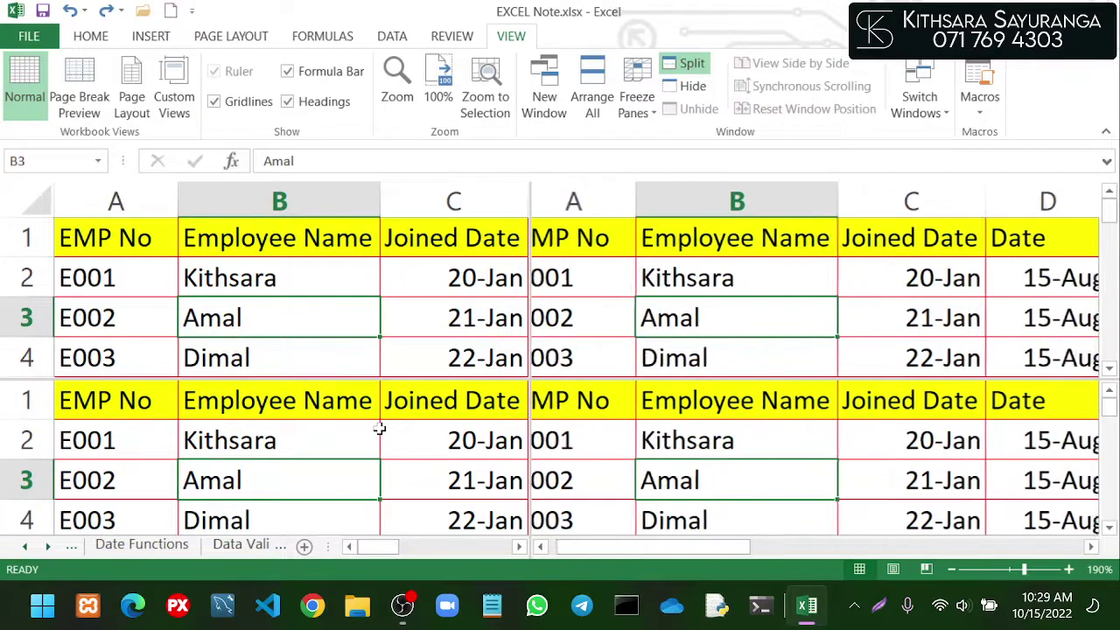
scroll(379, 429, "right", 3)
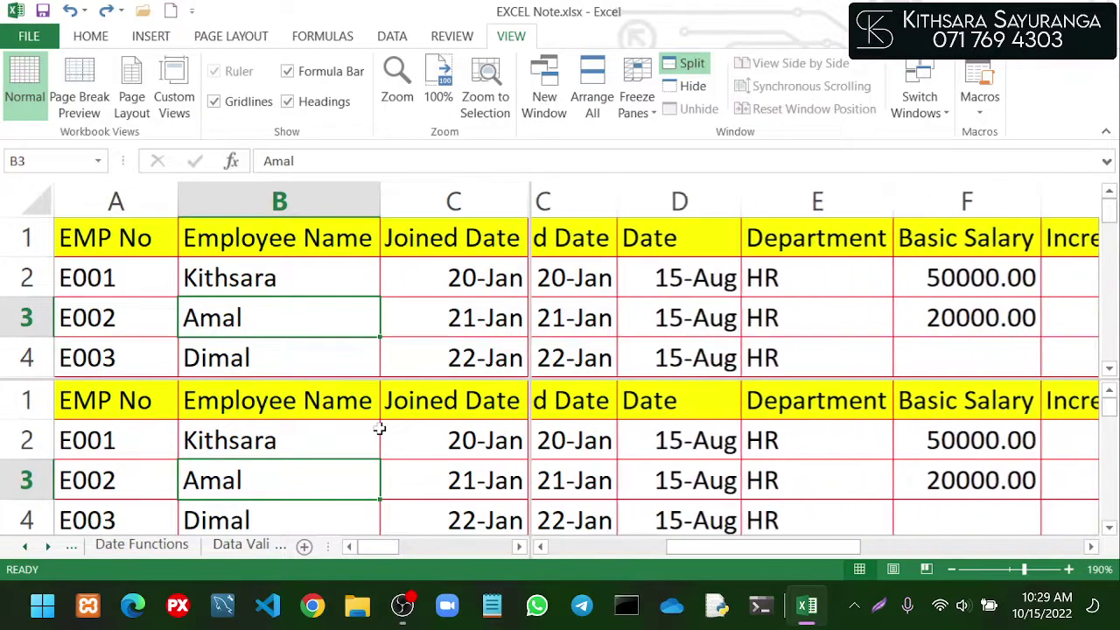
scroll(378, 429, "left", 3)
left_click(315, 339)
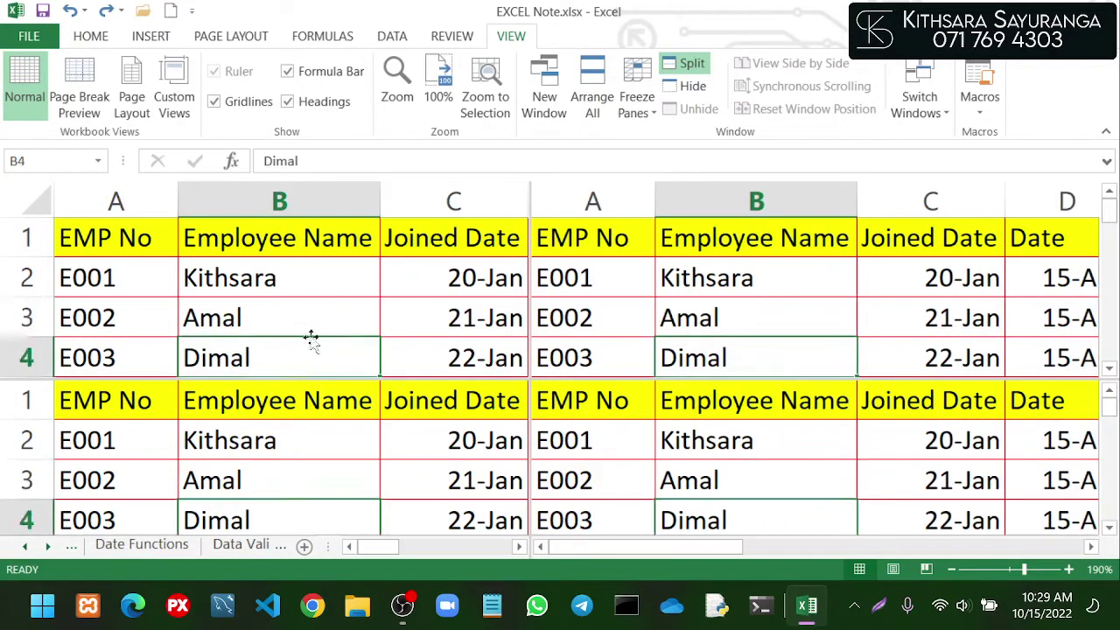
left_click(292, 320)
scroll(292, 320, "right", 4)
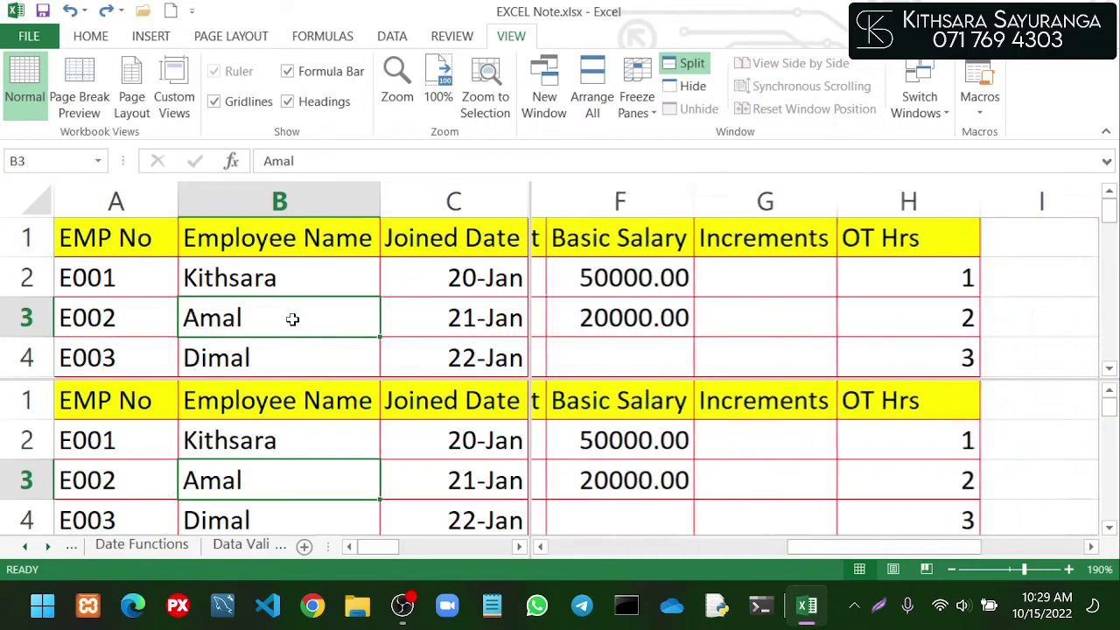
scroll(292, 320, "left", 1)
scroll(292, 319, "down", 3)
scroll(292, 319, "up", 3)
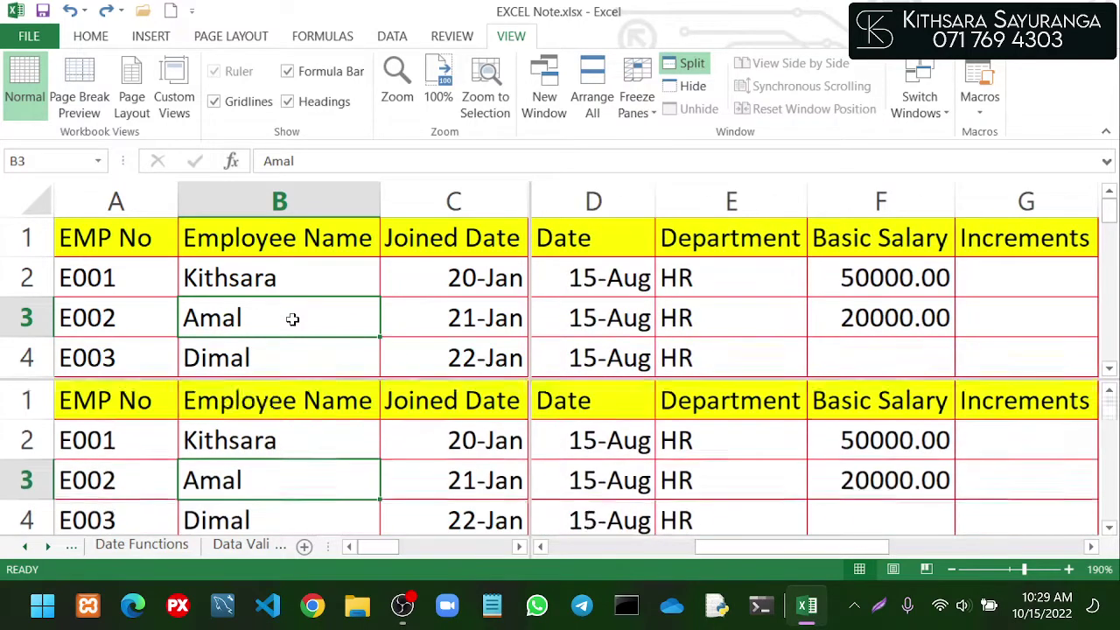
scroll(293, 319, "down", 3)
scroll(292, 320, "up", 4)
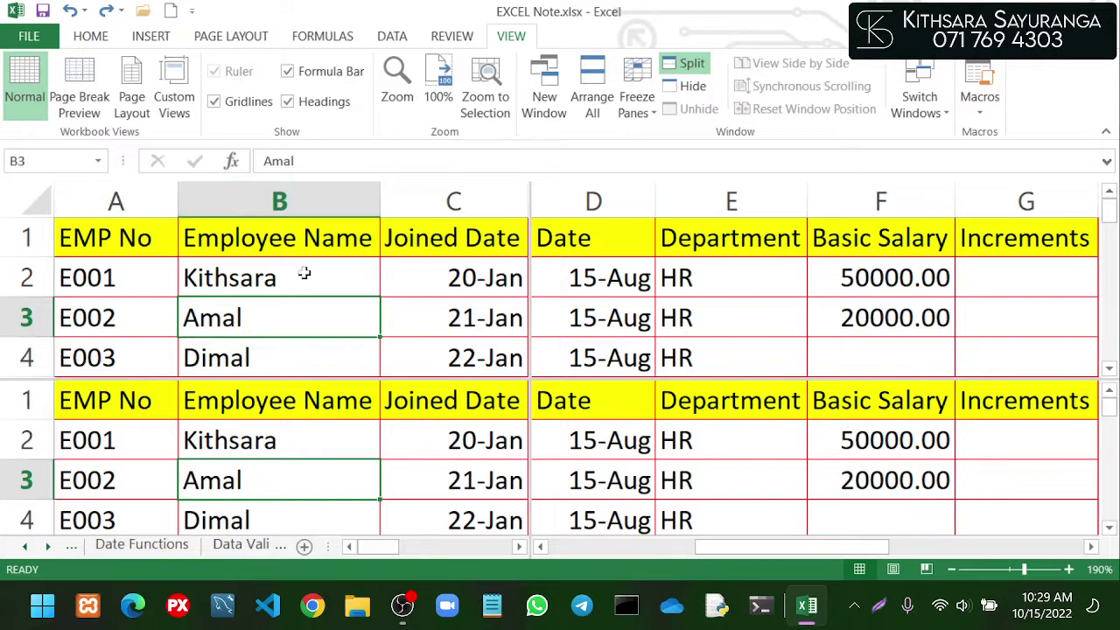
Examine how the columns beyond the vertical split, from EMP No to OT Hrs, move independently of columns A to C
left_click(700, 320)
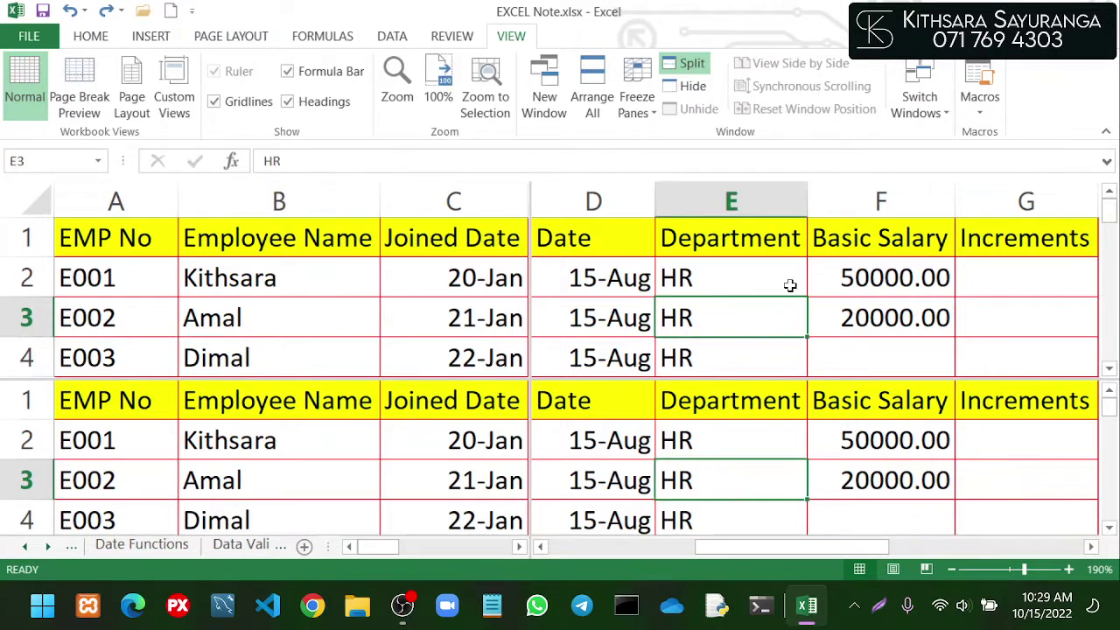
scroll(790, 286, "right", 3)
scroll(789, 285, "left", 5)
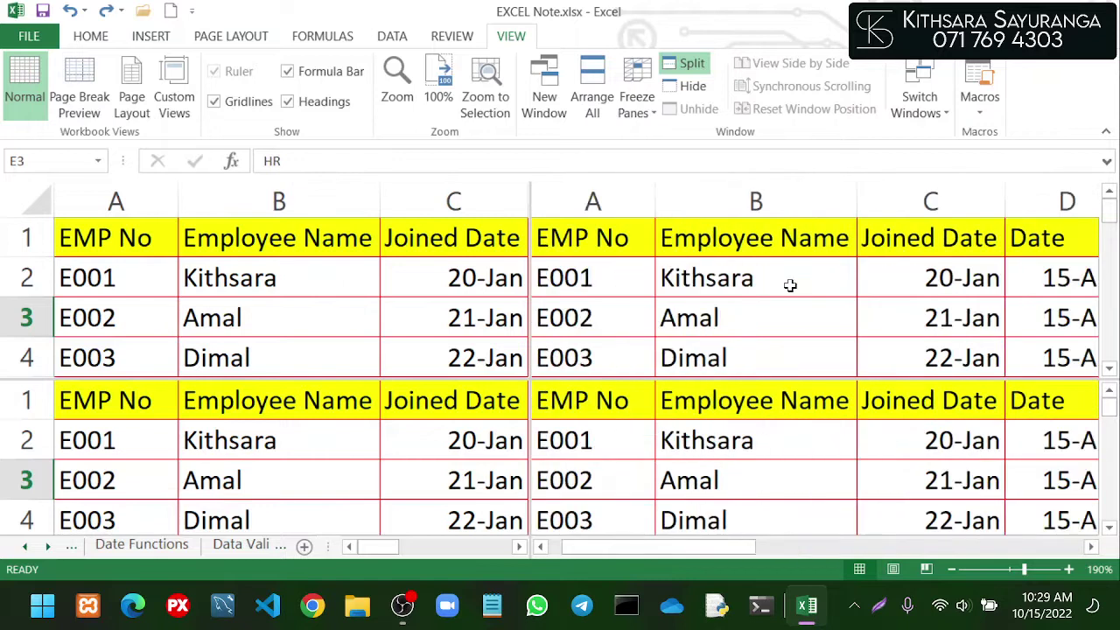
scroll(789, 285, "right", 5)
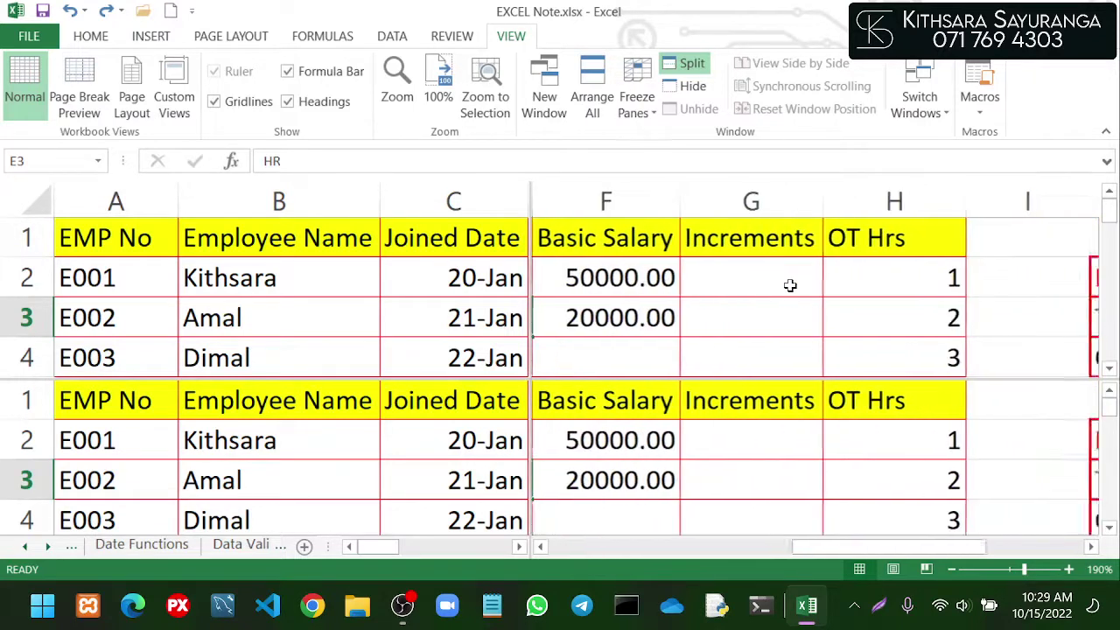
scroll(789, 285, "left", 5)
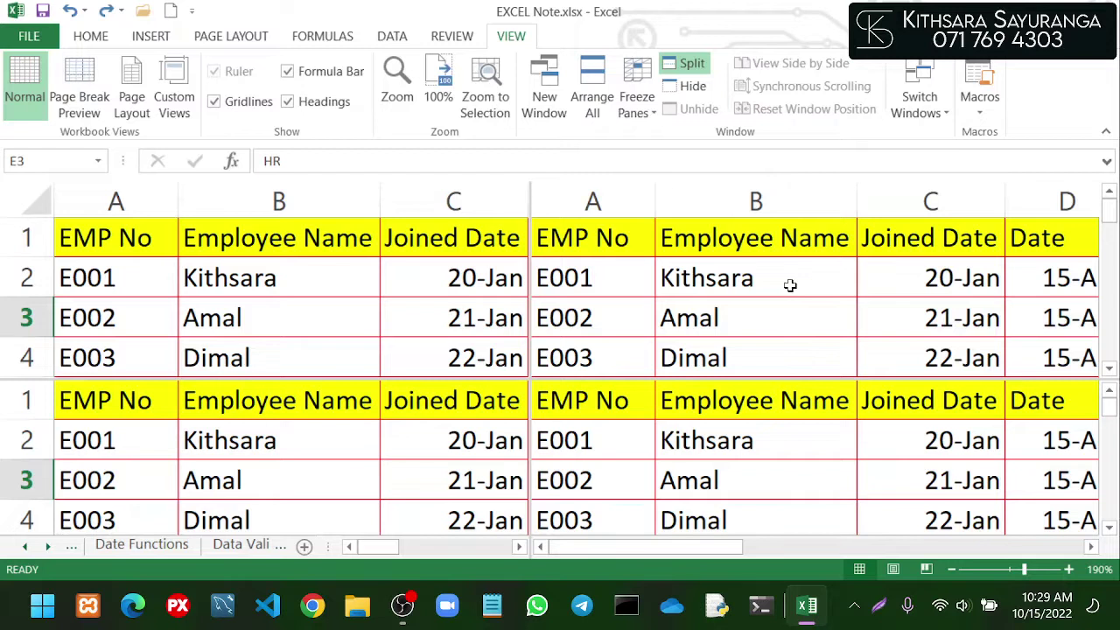
scroll(791, 285, "right", 3)
scroll(790, 285, "left", 3)
scroll(480, 342, "right", 4)
scroll(398, 338, "left", 1)
left_click(398, 343)
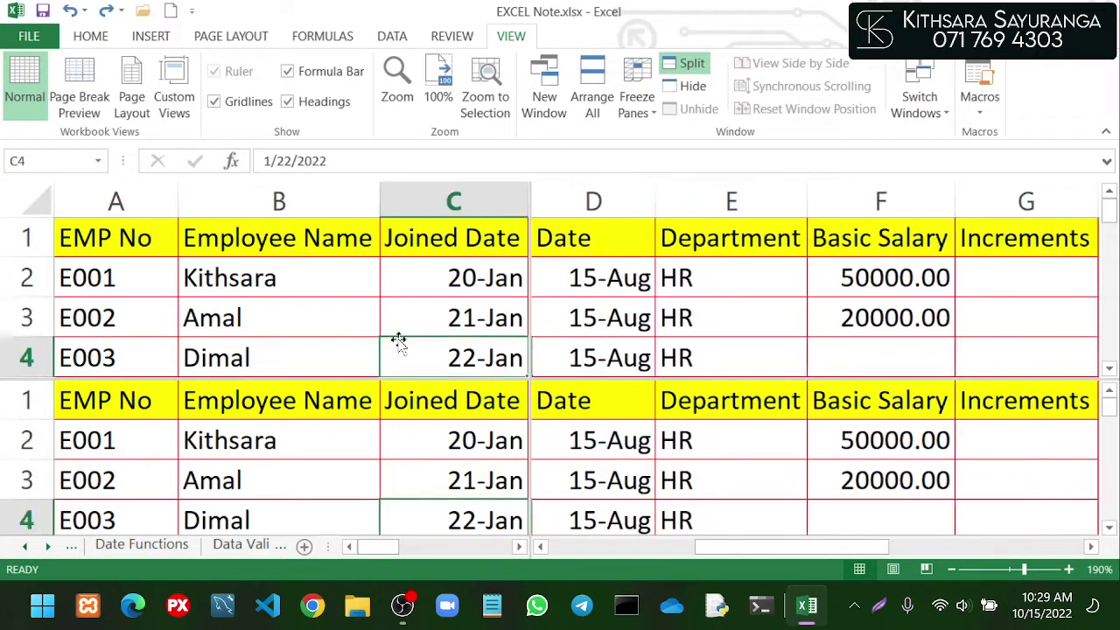
left_click(616, 299)
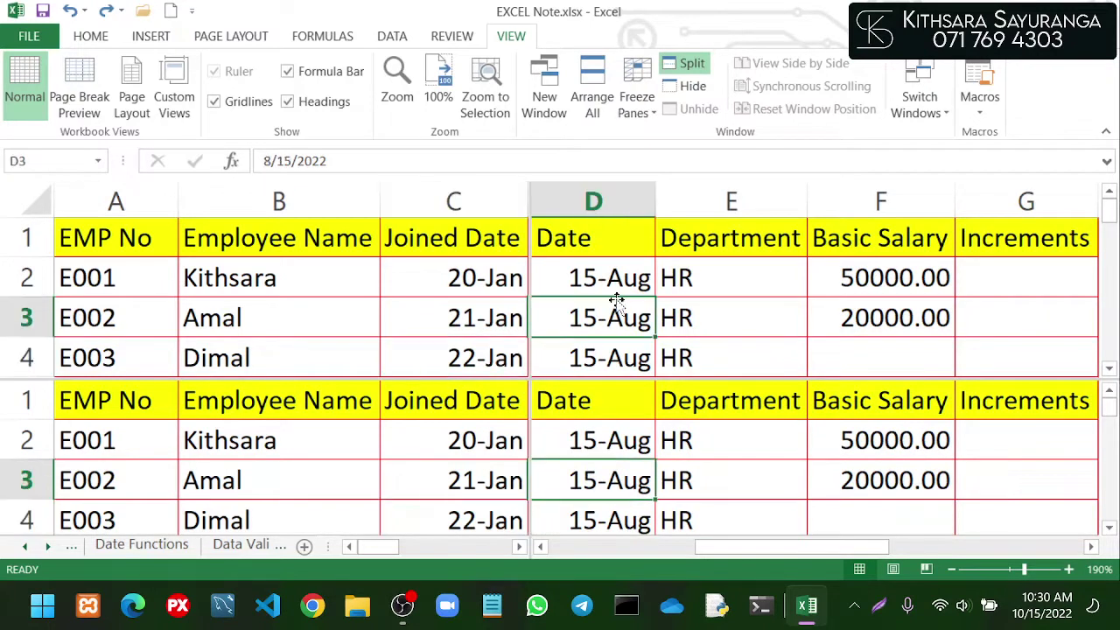
scroll(616, 299, "left", 3)
scroll(616, 299, "right", 3)
scroll(616, 300, "left", 3)
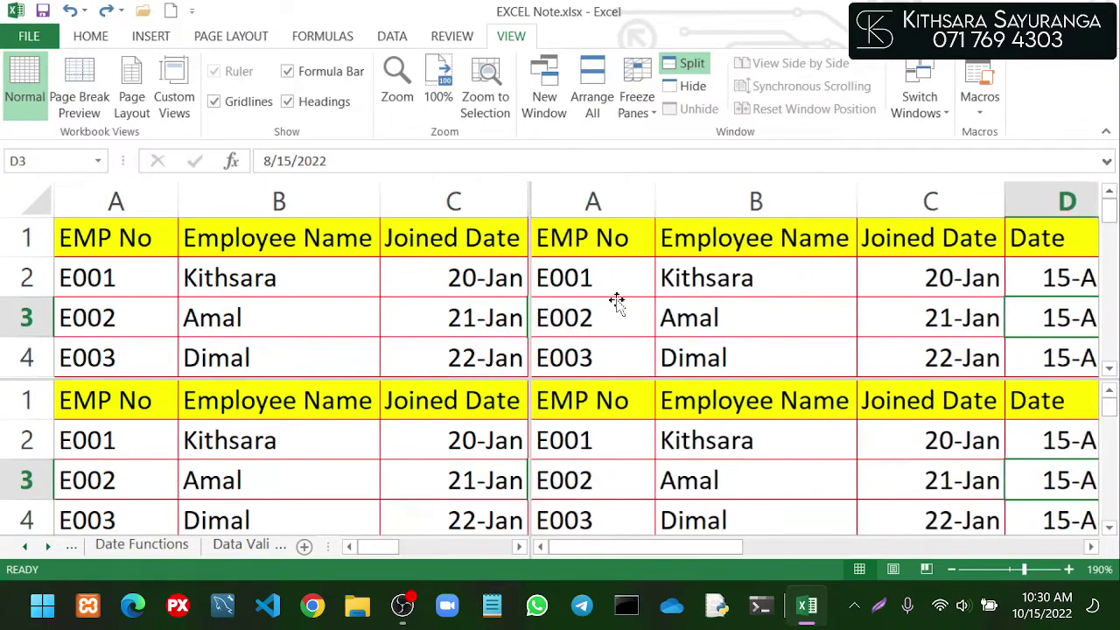
Examine the table rows below the horizontal split against rows 1 to 4 above it, checking from both sides of the vertical split
scroll(616, 299, "down", 5)
scroll(616, 299, "up", 3)
scroll(616, 299, "up", 3)
scroll(616, 299, "down", 5)
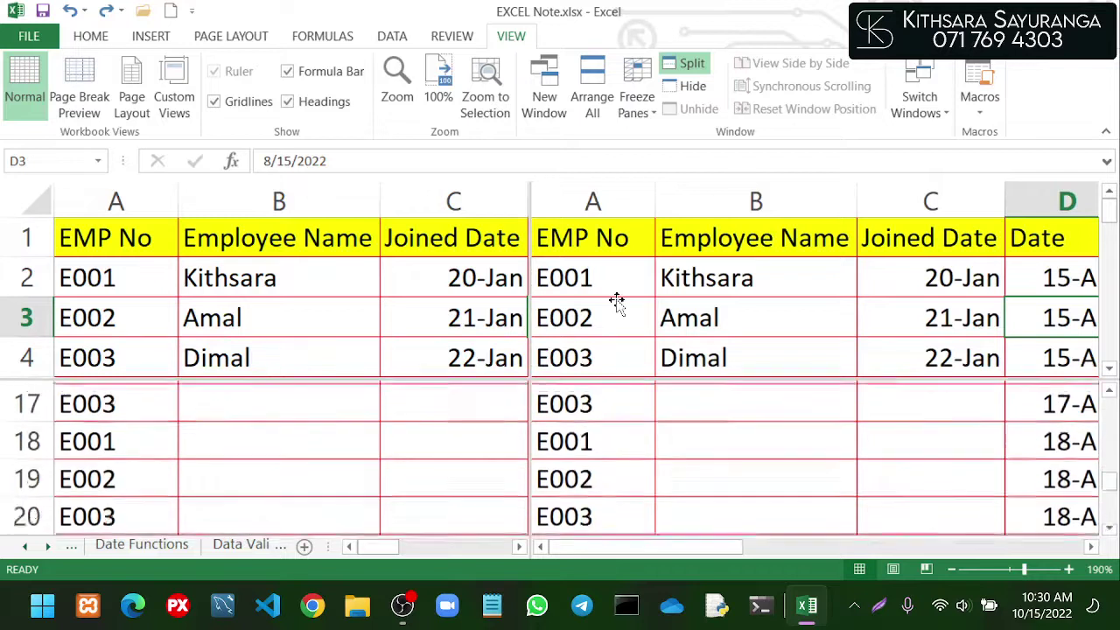
scroll(616, 299, "up", 5)
left_click(372, 440)
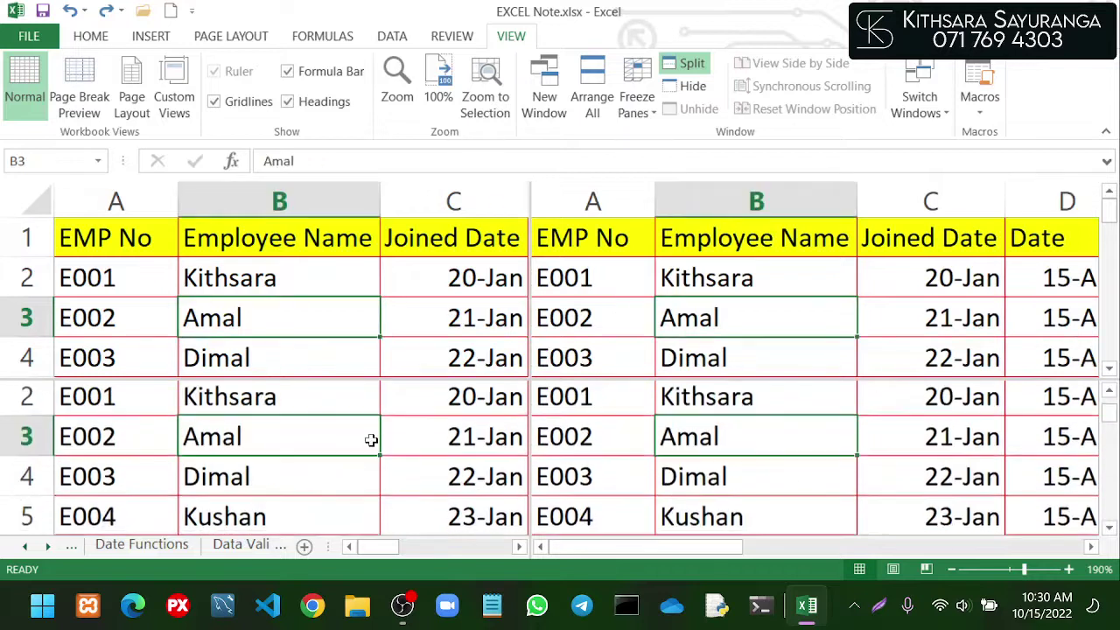
scroll(371, 440, "down", 2)
scroll(371, 440, "up", 3)
scroll(371, 440, "down", 5)
scroll(371, 440, "up", 5)
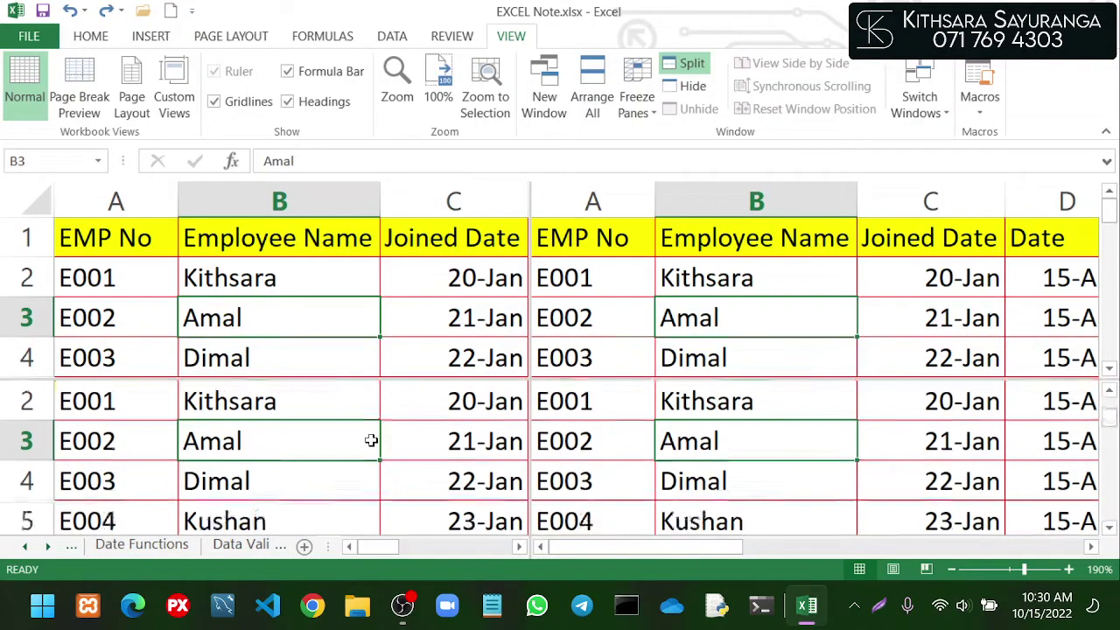
scroll(371, 440, "down", 3)
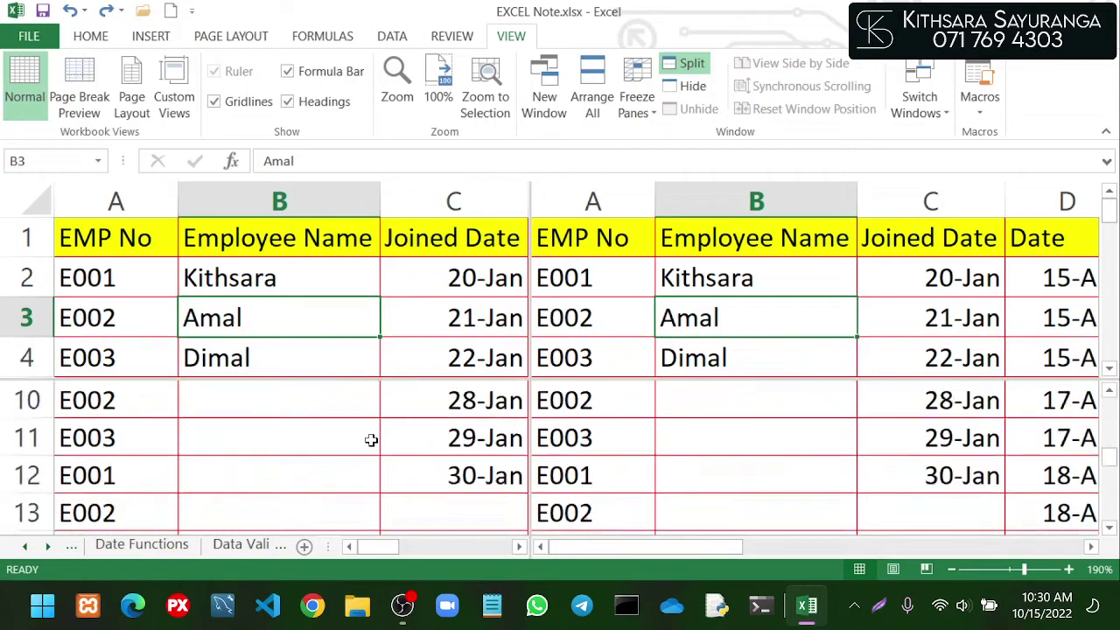
scroll(371, 440, "up", 3)
scroll(371, 440, "down", 4)
scroll(372, 441, "up", 4)
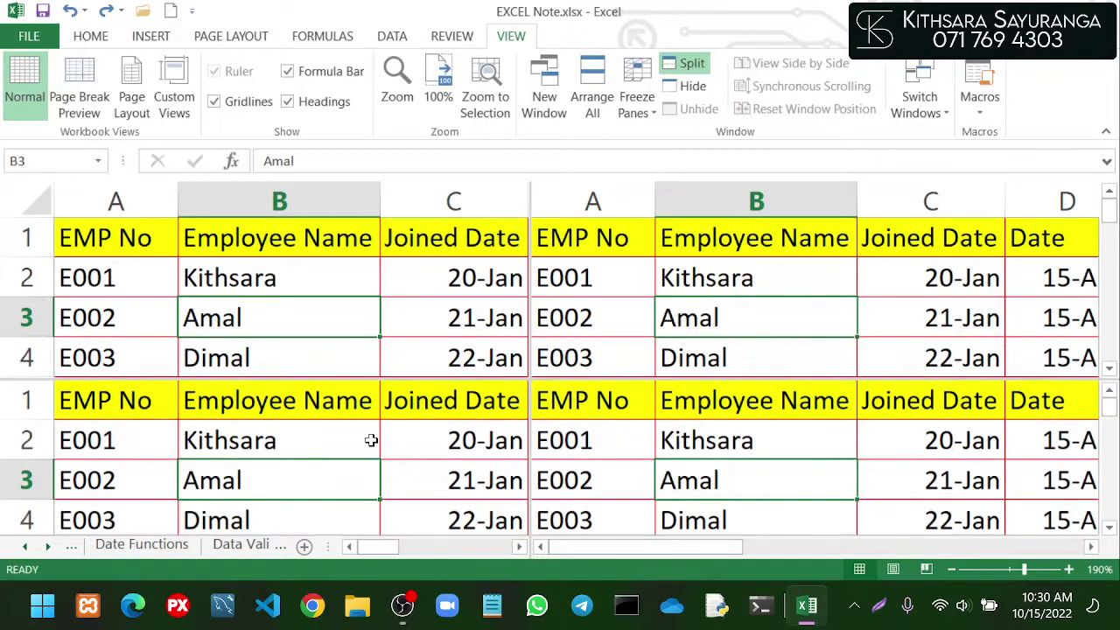
scroll(371, 440, "down", 1)
scroll(371, 440, "up", 1)
left_click(613, 400)
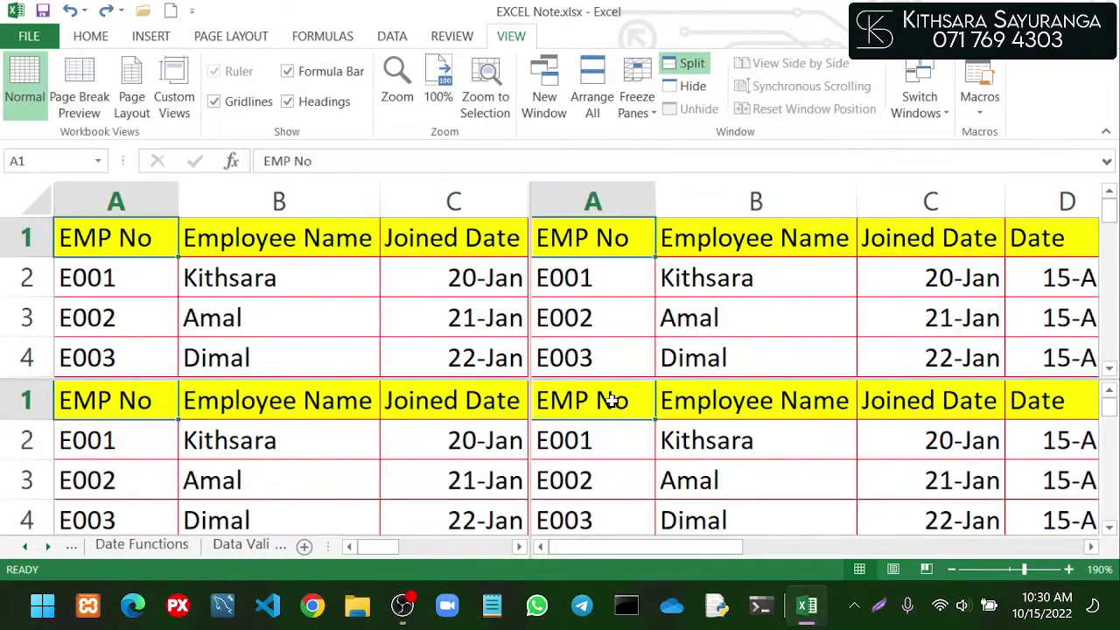
scroll(612, 400, "right", 1)
scroll(612, 400, "left", 1)
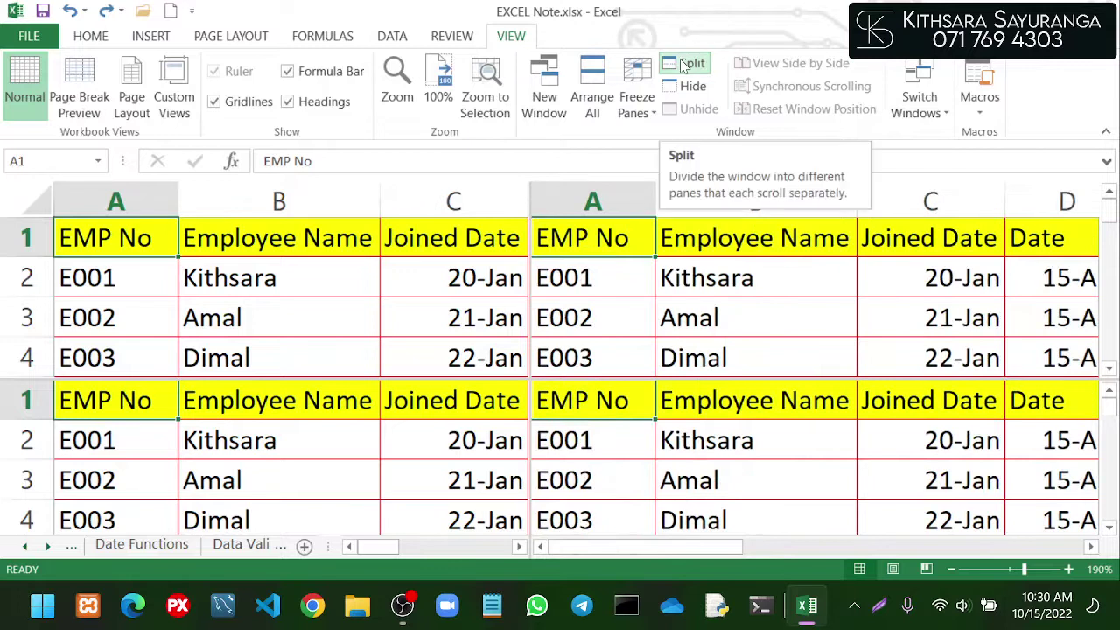
Capture the Split command with its description tooltip and save the image as Screenshot_1.jpg in the Split folder
key("Print")
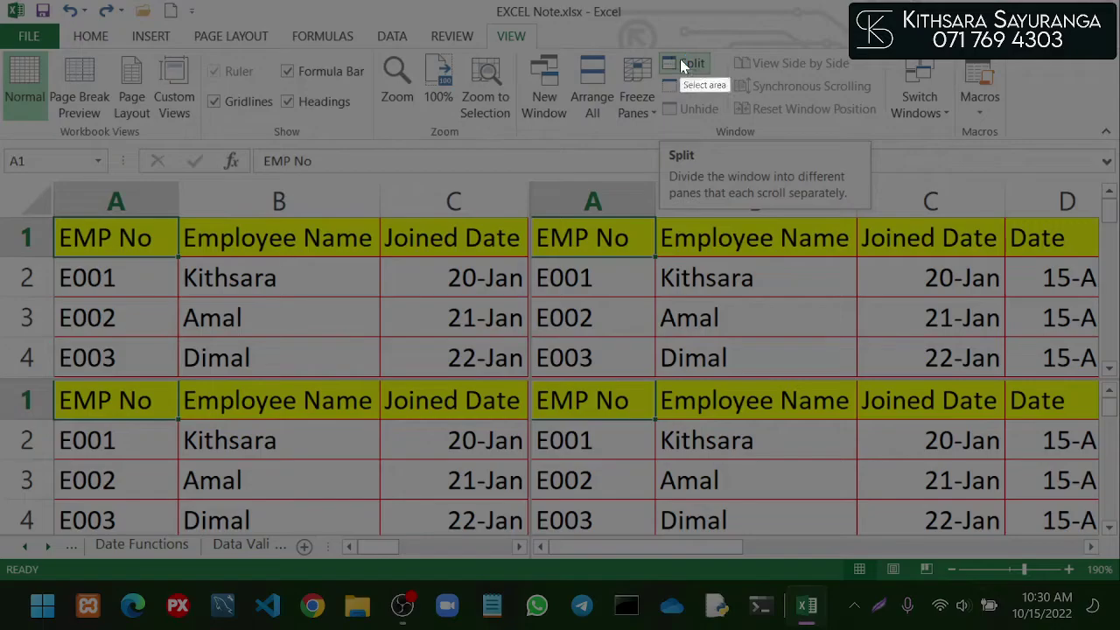
left_click_drag(653, 56, 900, 216)
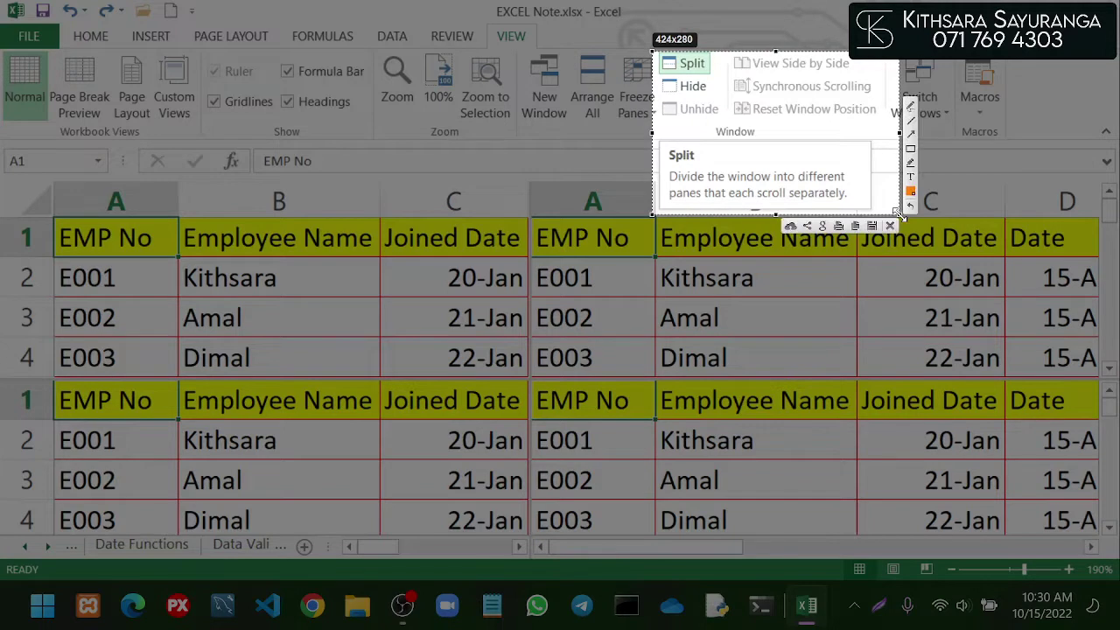
left_click(871, 227)
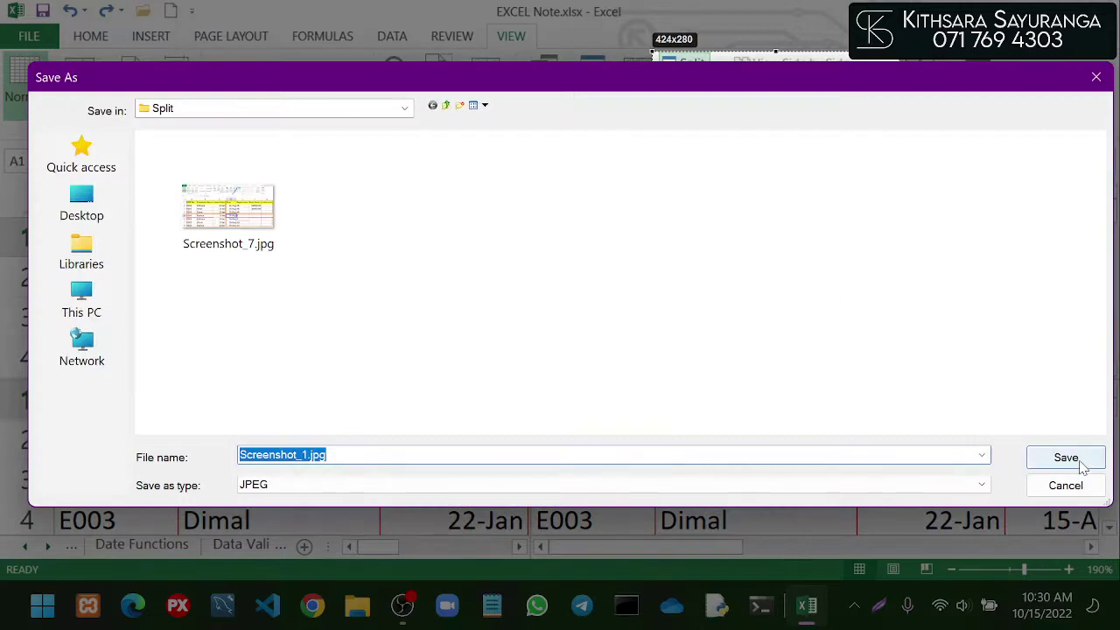
left_click(1081, 459)
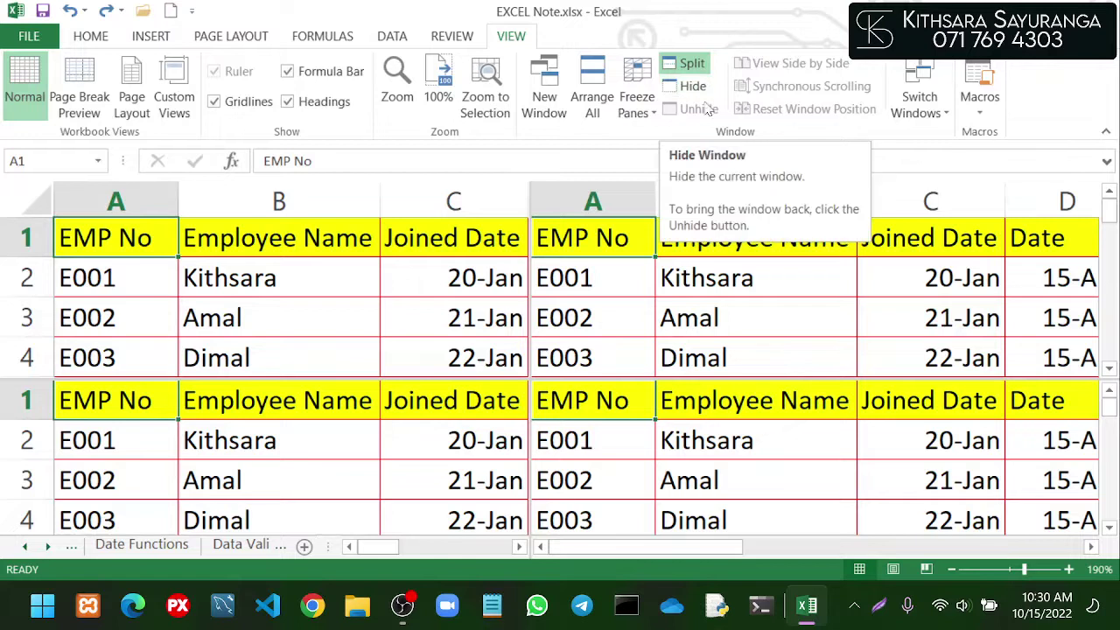
Remove the split from the SUM IF worksheet window
right_click(674, 67)
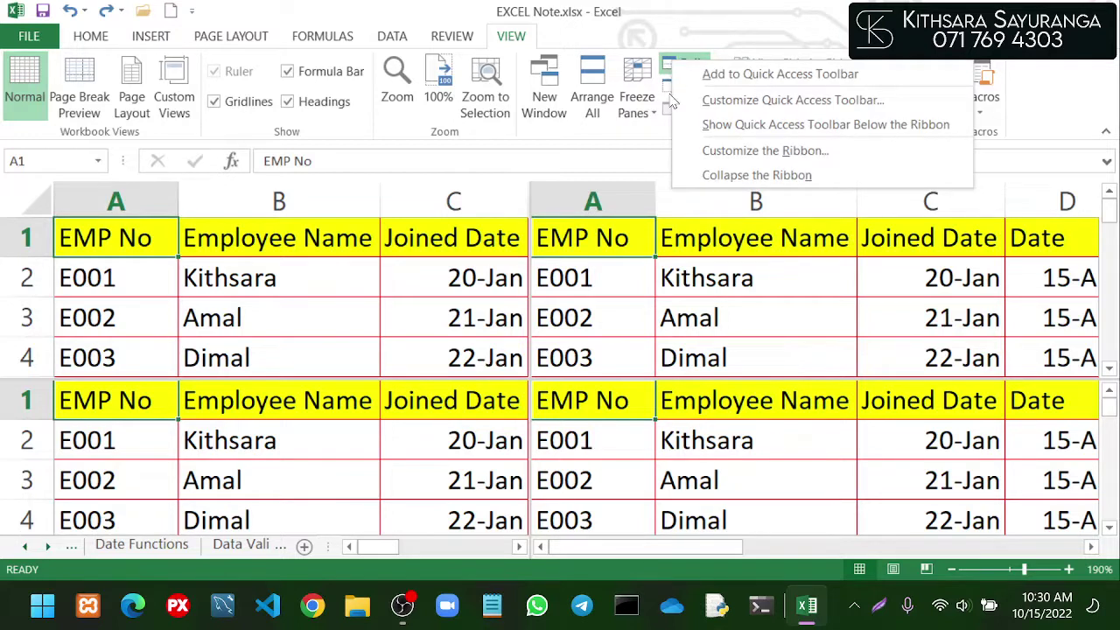
left_click(663, 142)
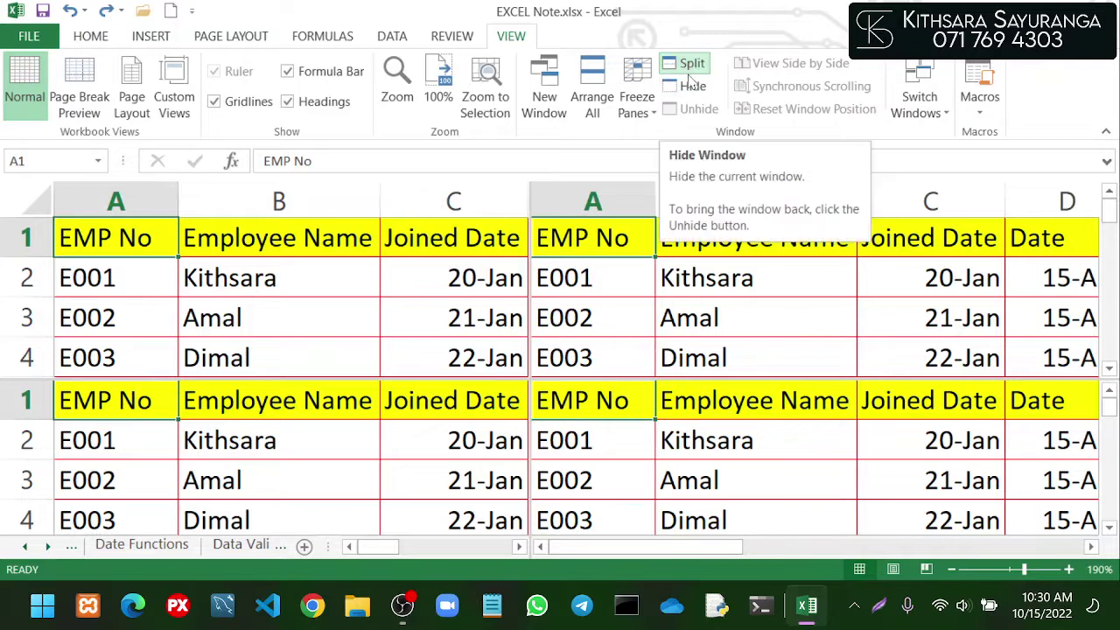
left_click(692, 78)
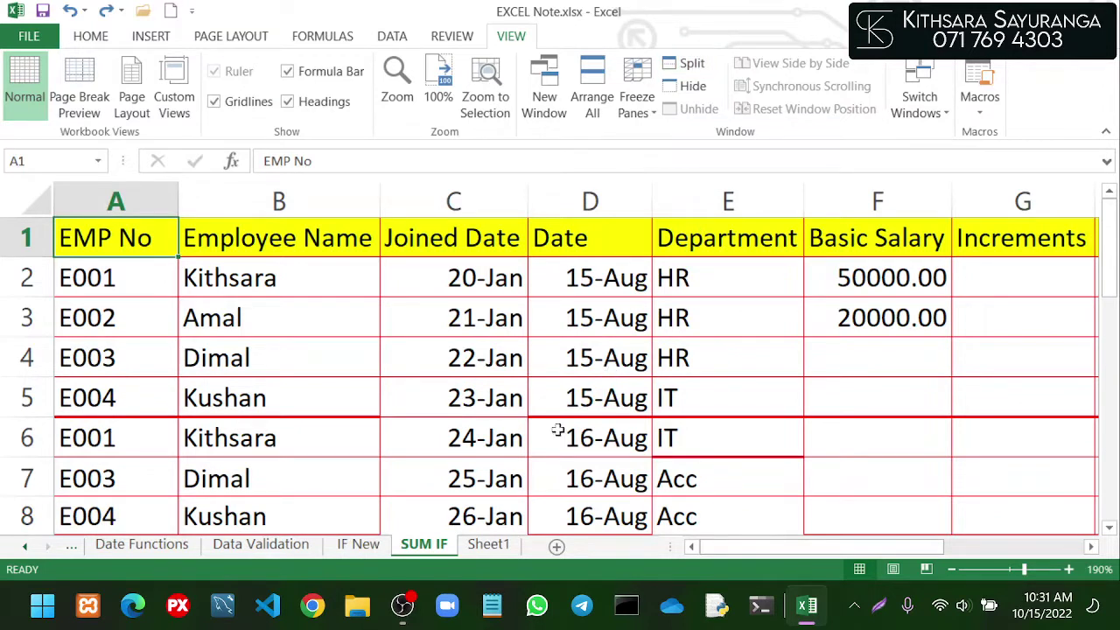
mouse_move(421, 620)
left_click(418, 619)
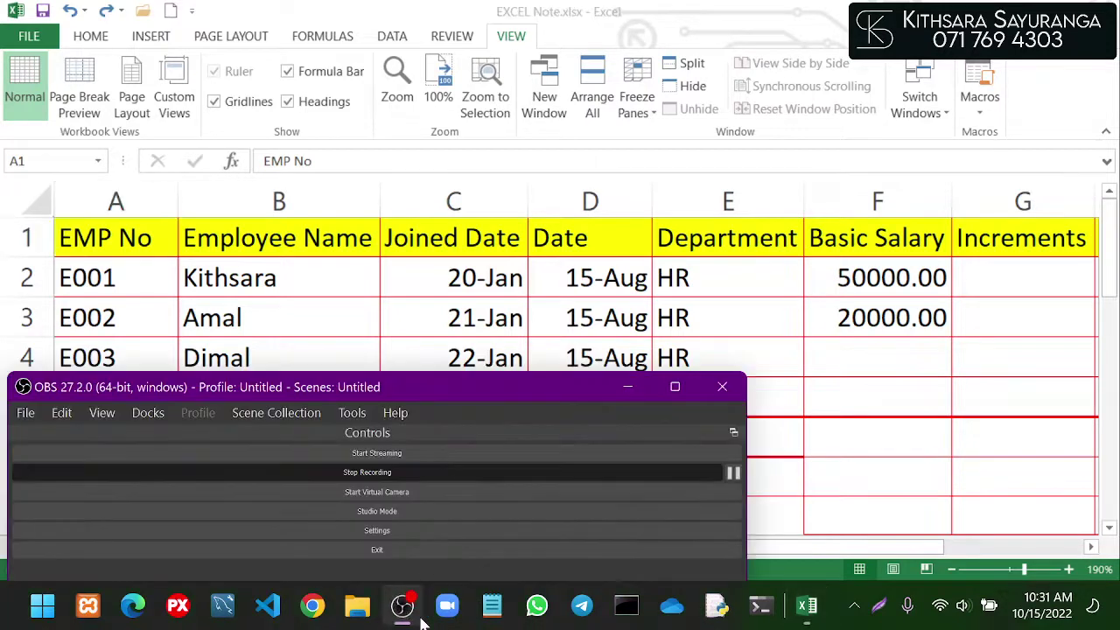